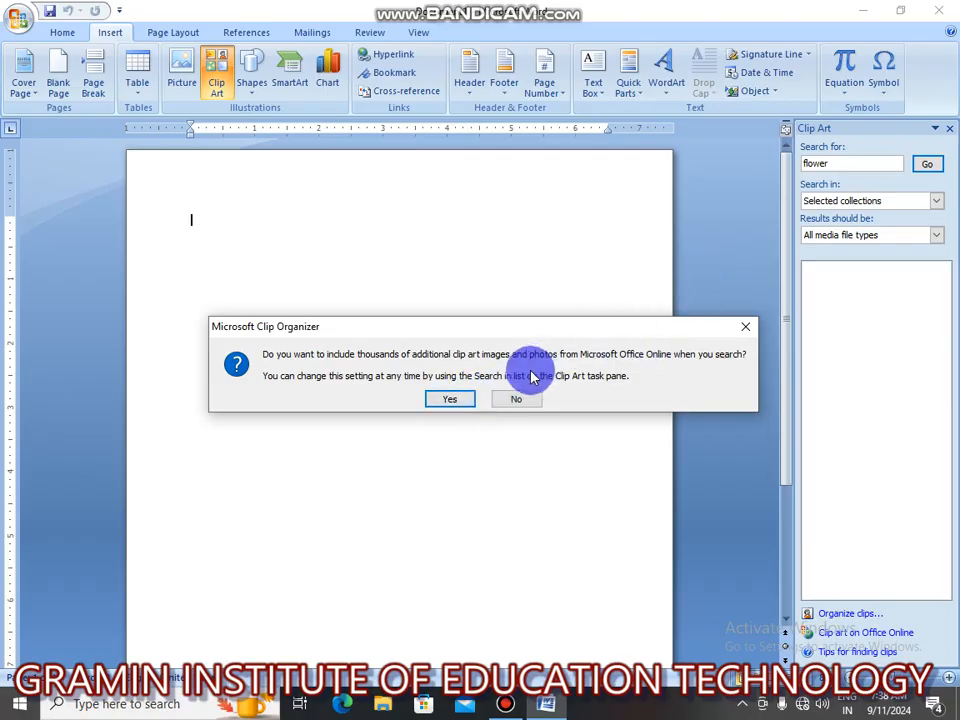
Include Microsoft Office Online clips in the flower search and insert the yellow roses clip into the document.
{"action": "left_click", "coordinate": [462, 400]}
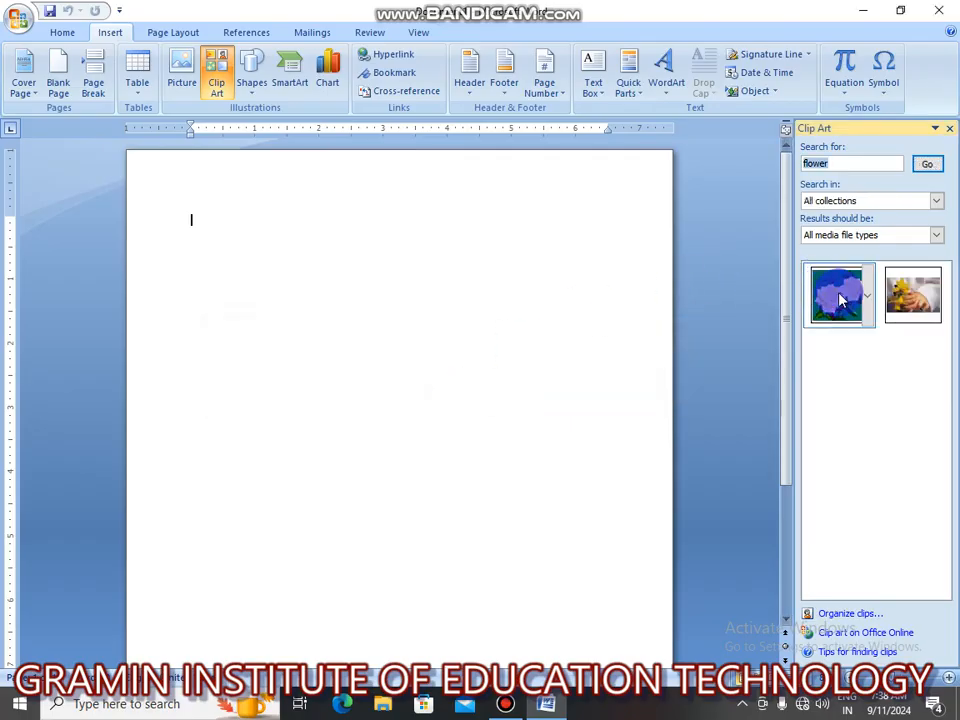
{"action": "left_click", "coordinate": [840, 302]}
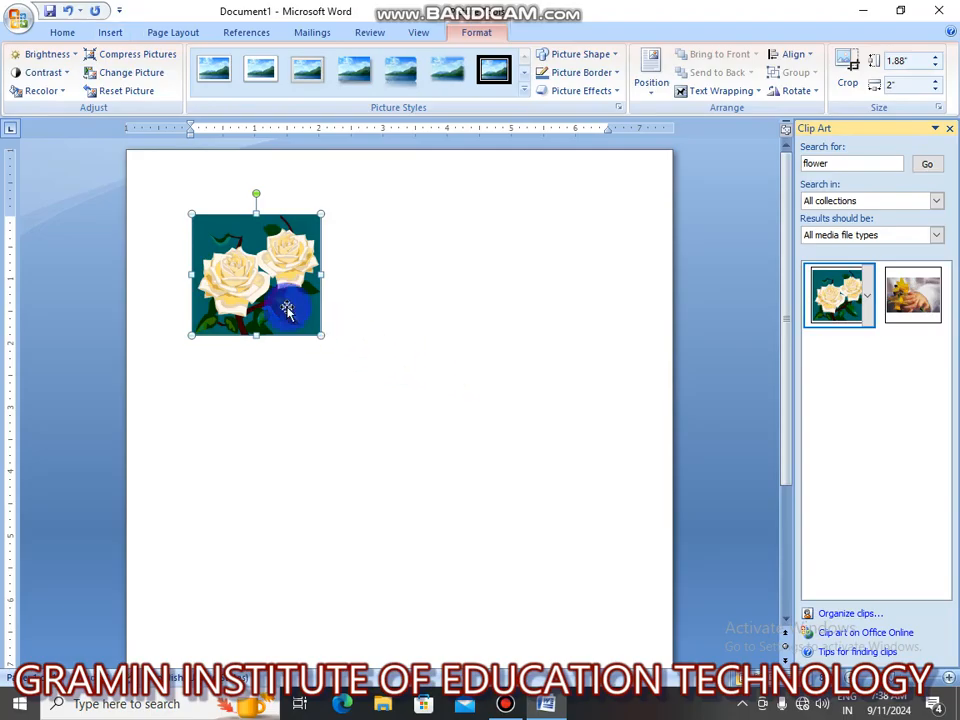
{"action": "left_click", "coordinate": [266, 290]}
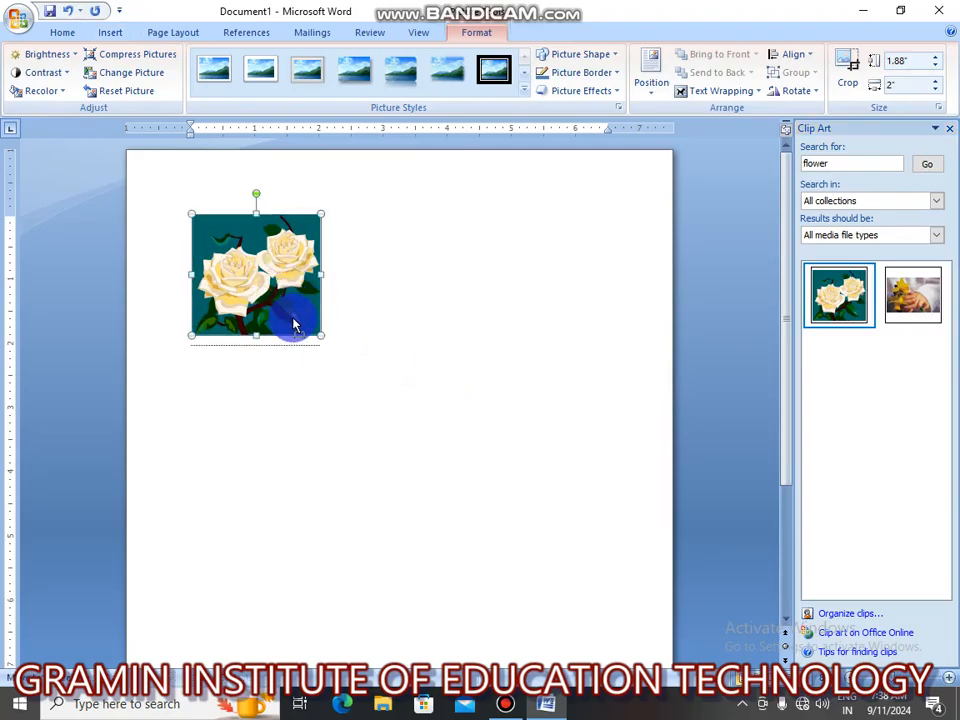
Set the rose picture's text wrapping to In Front of Text and move it a little down and right on the page.
{"action": "left_click", "coordinate": [754, 93]}
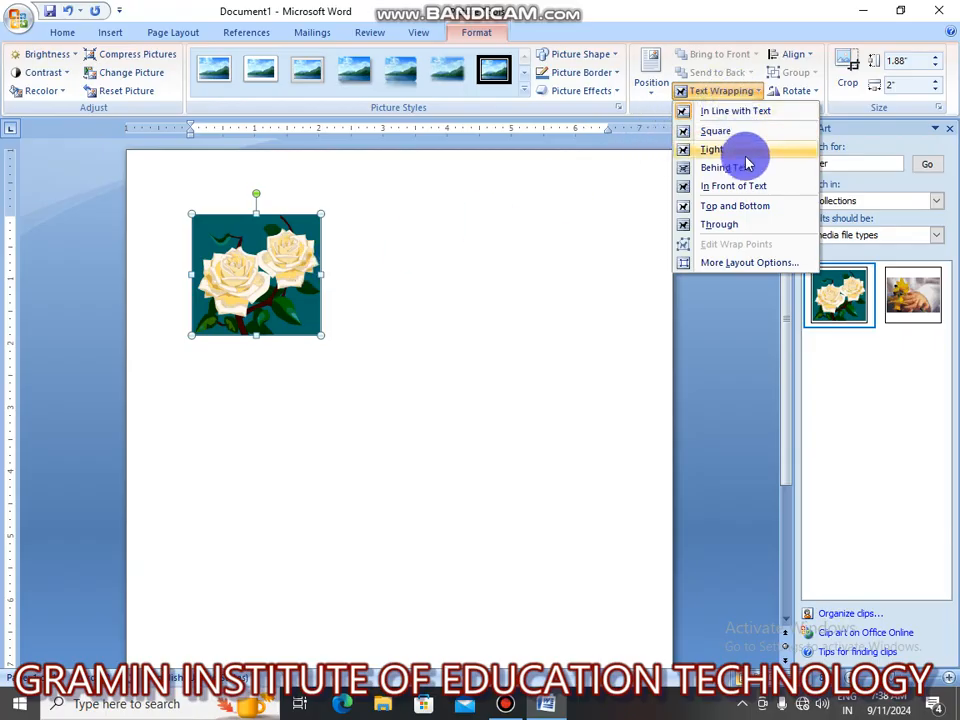
{"action": "left_click", "coordinate": [746, 187]}
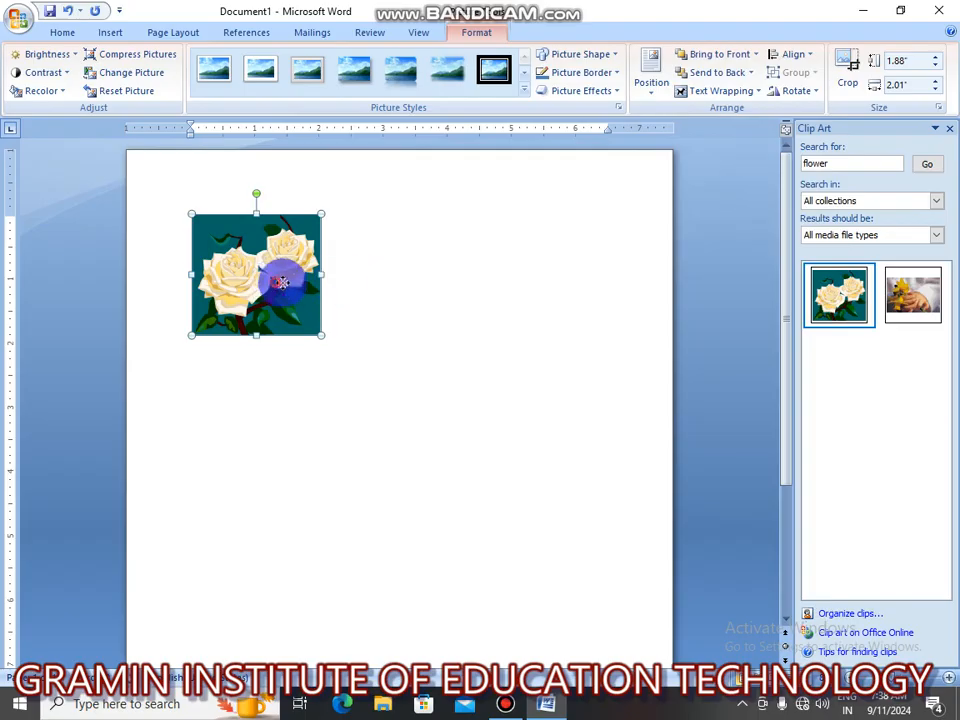
{"action": "left_click_drag", "start_coordinate": [276, 279], "coordinate": [311, 332]}
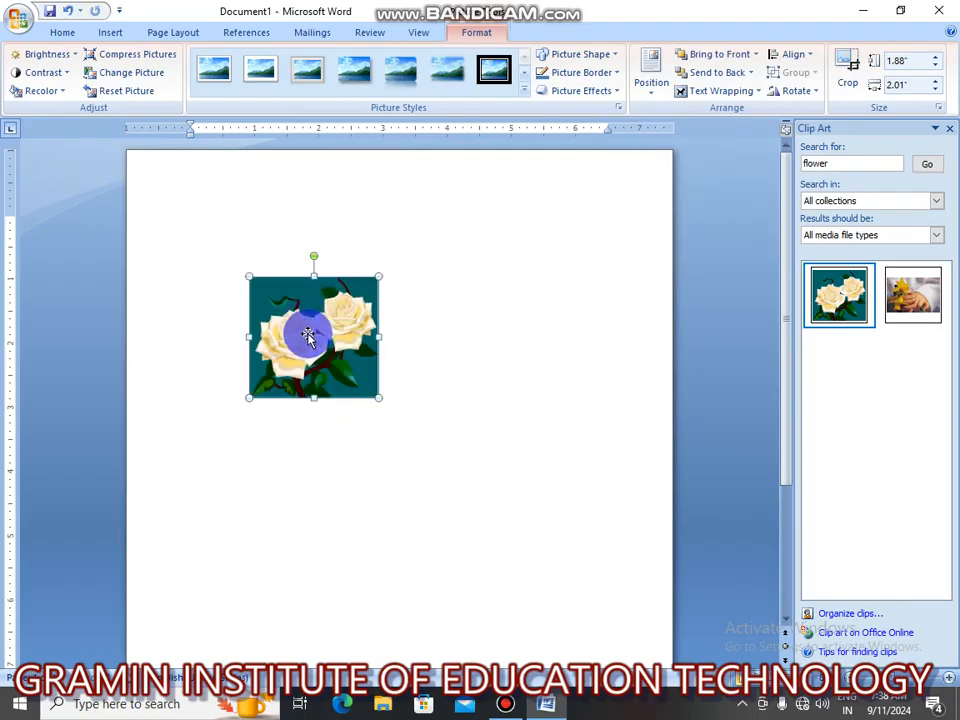
Generate sample paragraphs at the start of the document with =rand().
{"action": "left_click", "coordinate": [242, 247]}
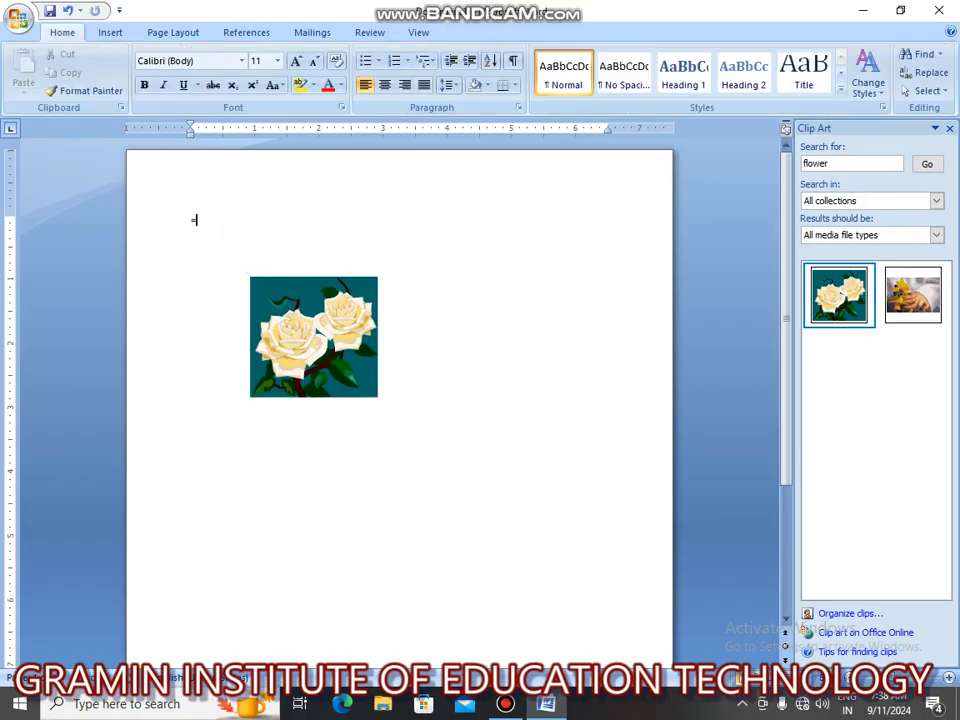
{"action": "left_click", "coordinate": [950, 685]}
{"action": "left_click", "coordinate": [950, 685]}
{"action": "left_click", "coordinate": [950, 685]}
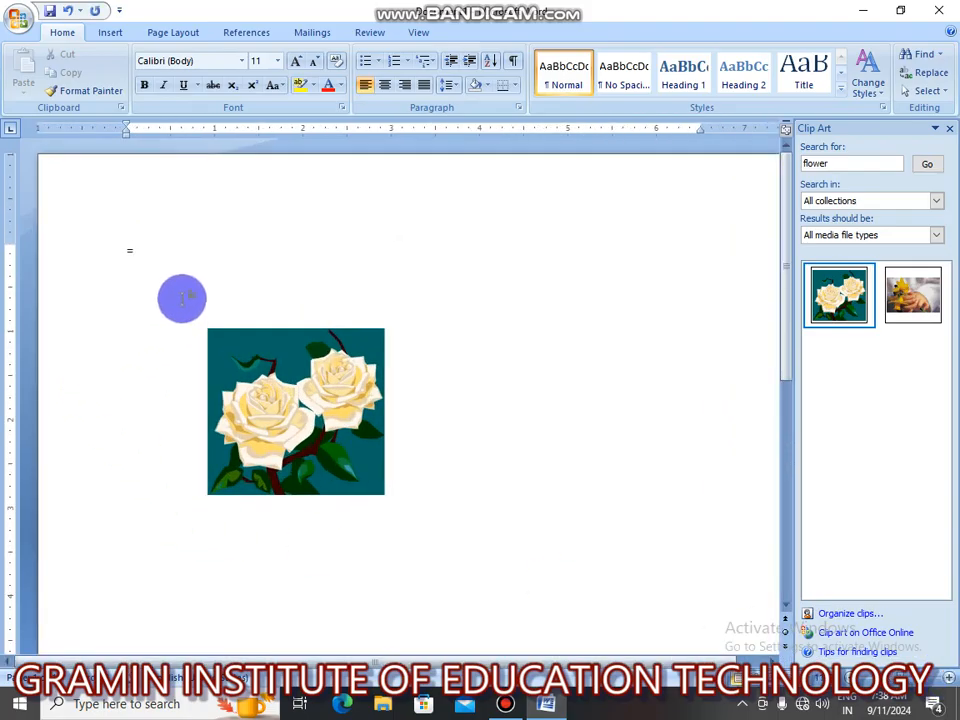
{"action": "type", "text": "r"}
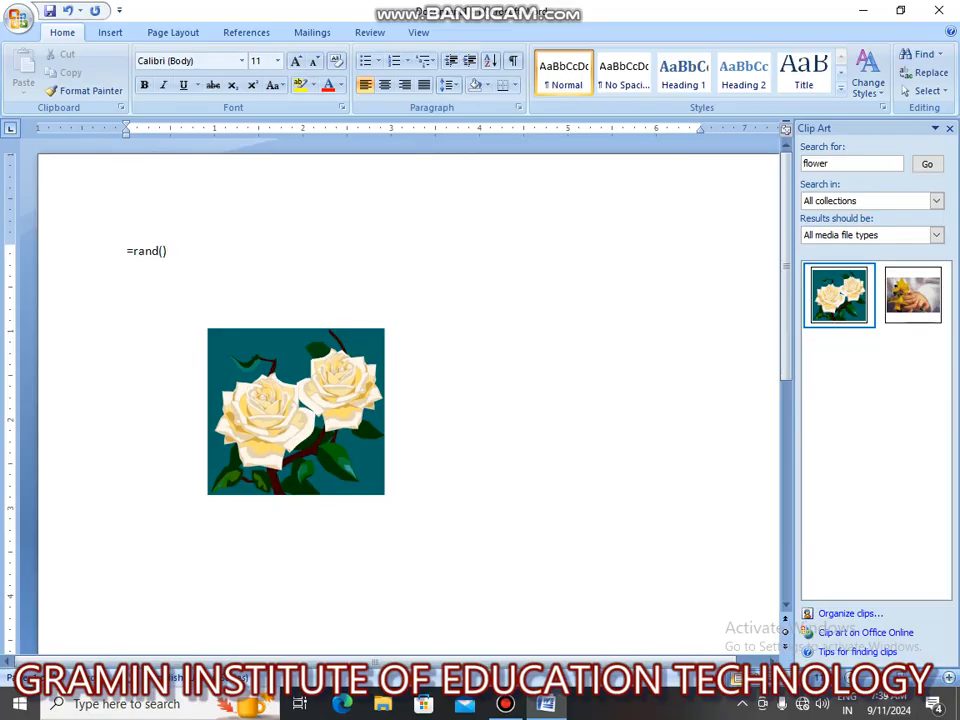
{"action": "type", "text": "and()"}
{"action": "key", "text": "Return"}
Move the rose picture over the first two paragraphs, lined up with the left text margin and the first line.
{"action": "left_click", "coordinate": [261, 388]}
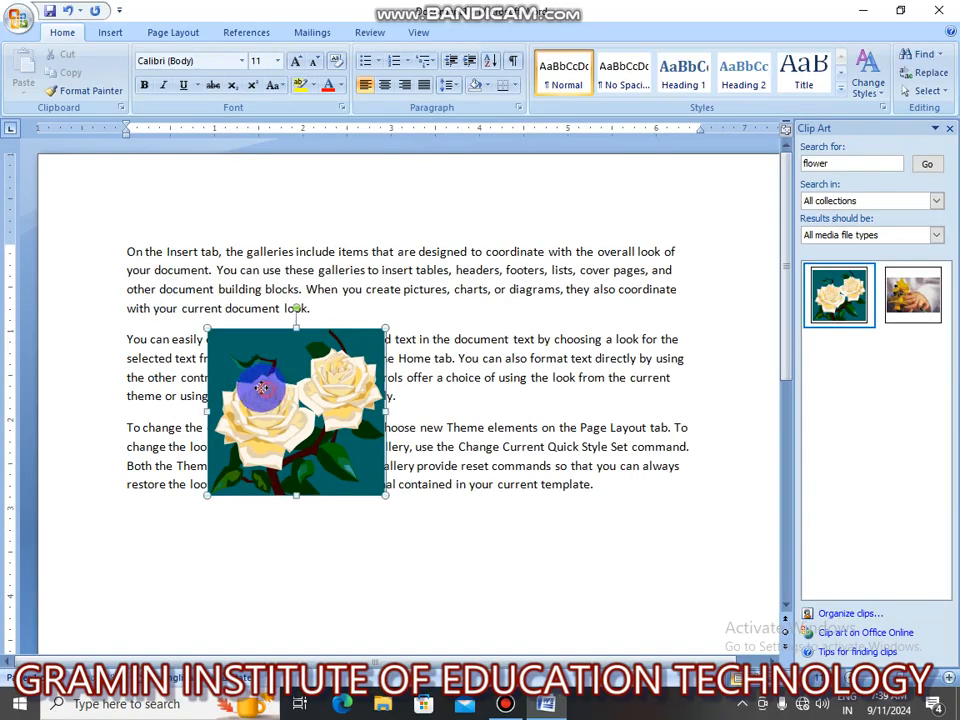
{"action": "left_click_drag", "start_coordinate": [261, 388], "coordinate": [211, 340]}
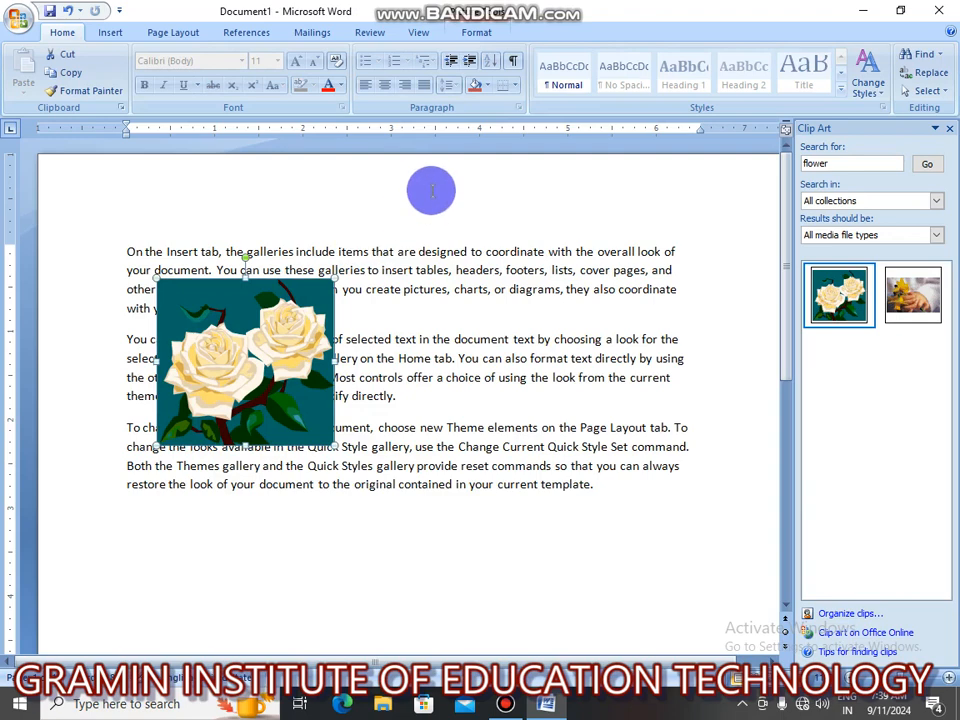
{"action": "left_click", "coordinate": [476, 34]}
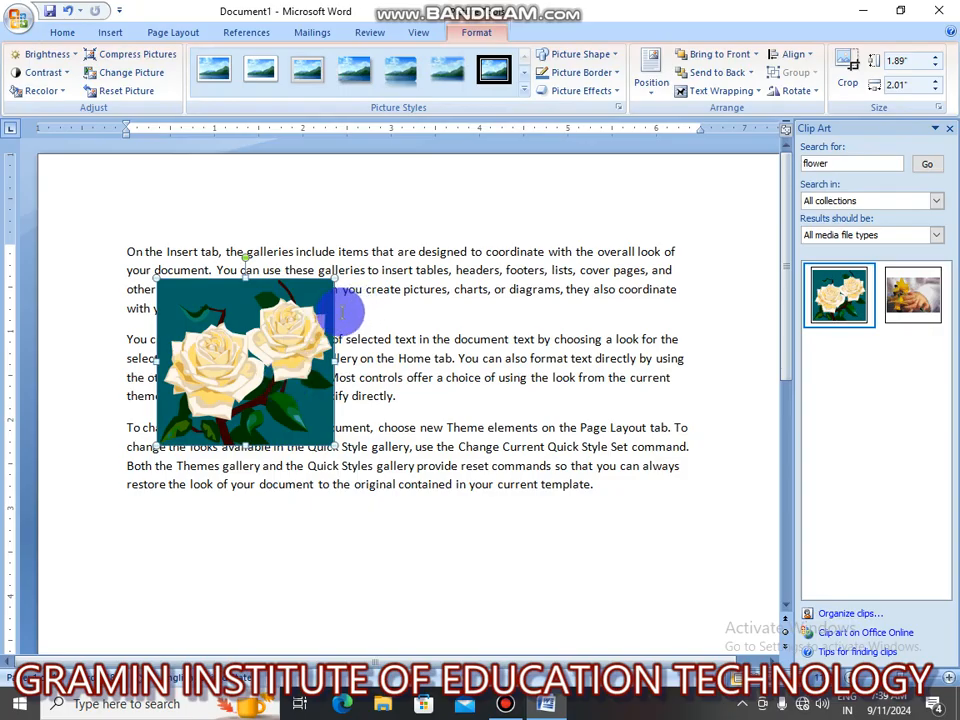
{"action": "left_click", "coordinate": [110, 30]}
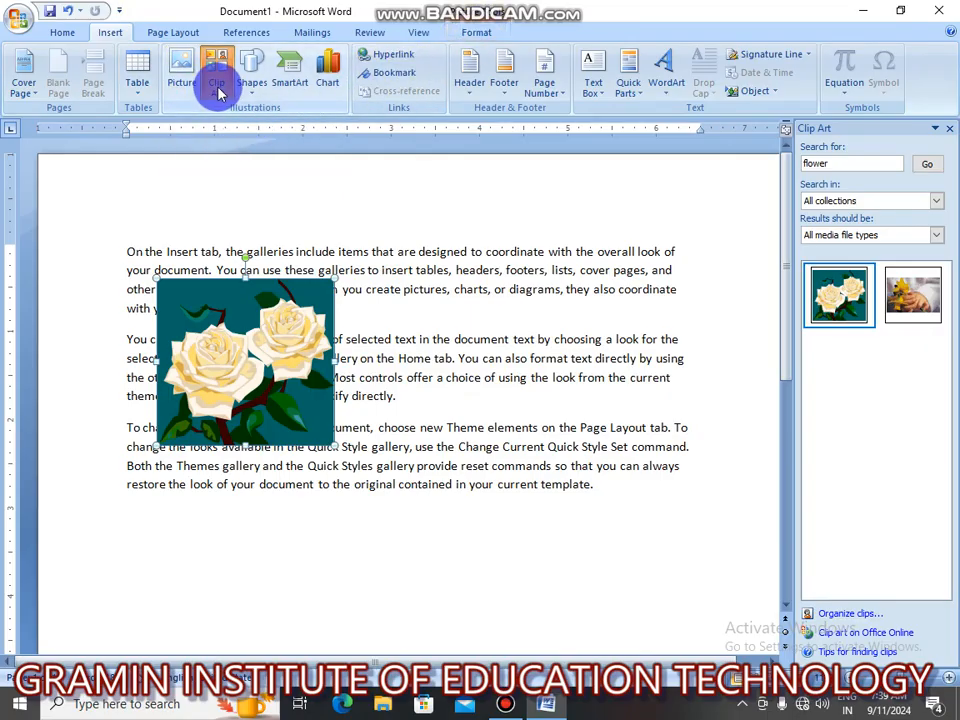
{"action": "left_click_drag", "start_coordinate": [255, 335], "coordinate": [225, 305]}
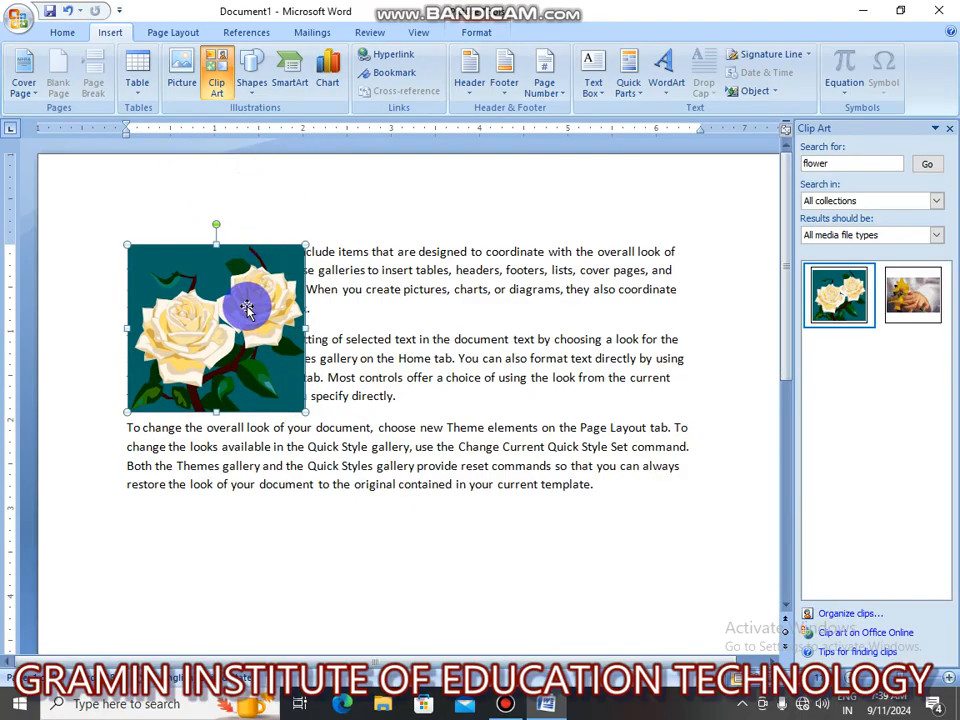
{"action": "left_click_drag", "start_coordinate": [246, 306], "coordinate": [244, 313]}
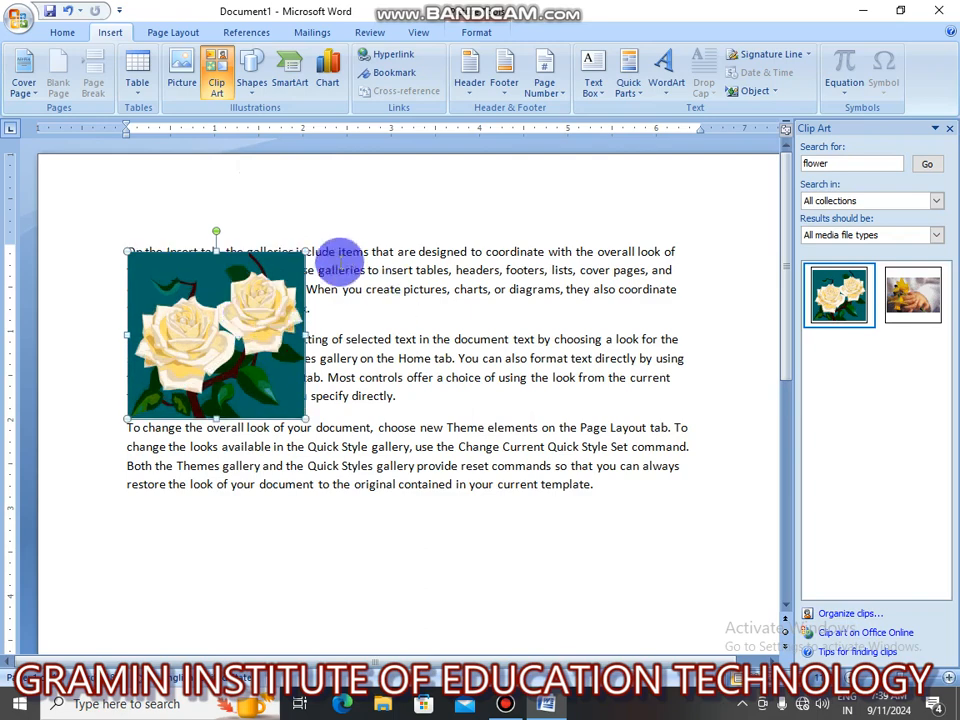
Shrink the rose picture to about 1 by 1.06 inches and place it over the start of the first paragraph.
{"action": "left_click_drag", "start_coordinate": [305, 419], "coordinate": [222, 338]}
{"action": "mouse_move", "coordinate": [172, 311]}
{"action": "left_mouse_down"}
{"action": "mouse_move", "coordinate": [168, 290]}
{"action": "mouse_move", "coordinate": [171, 306]}
{"action": "left_mouse_up"}
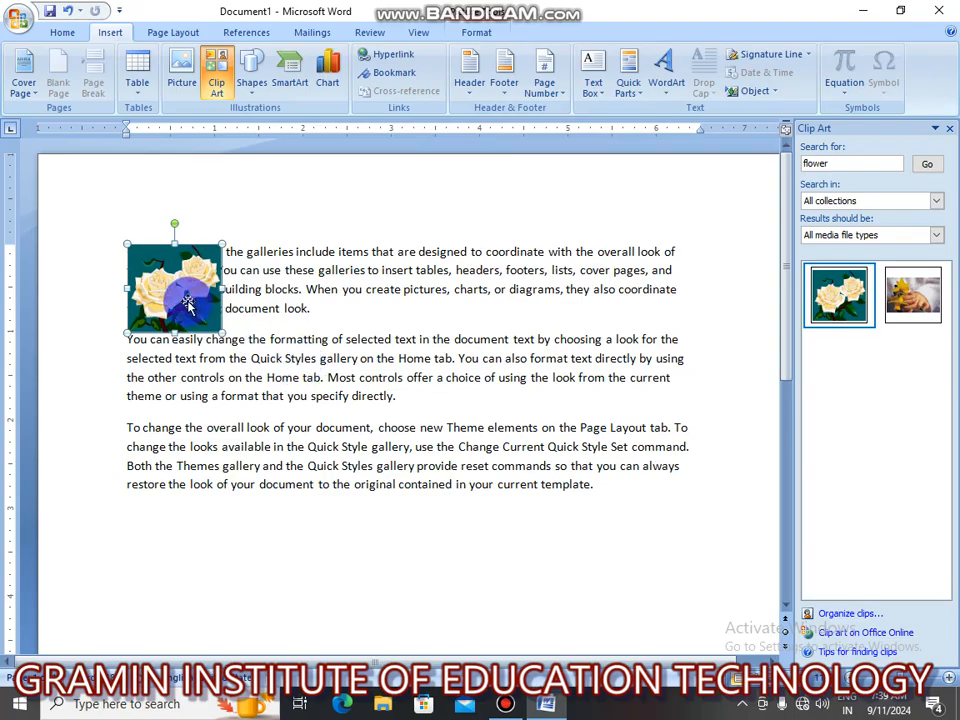
{"action": "mouse_move", "coordinate": [183, 300]}
{"action": "left_mouse_down"}
{"action": "mouse_move", "coordinate": [186, 318]}
{"action": "mouse_move", "coordinate": [193, 287]}
{"action": "mouse_move", "coordinate": [193, 298]}
{"action": "mouse_move", "coordinate": [177, 295]}
{"action": "left_mouse_up"}
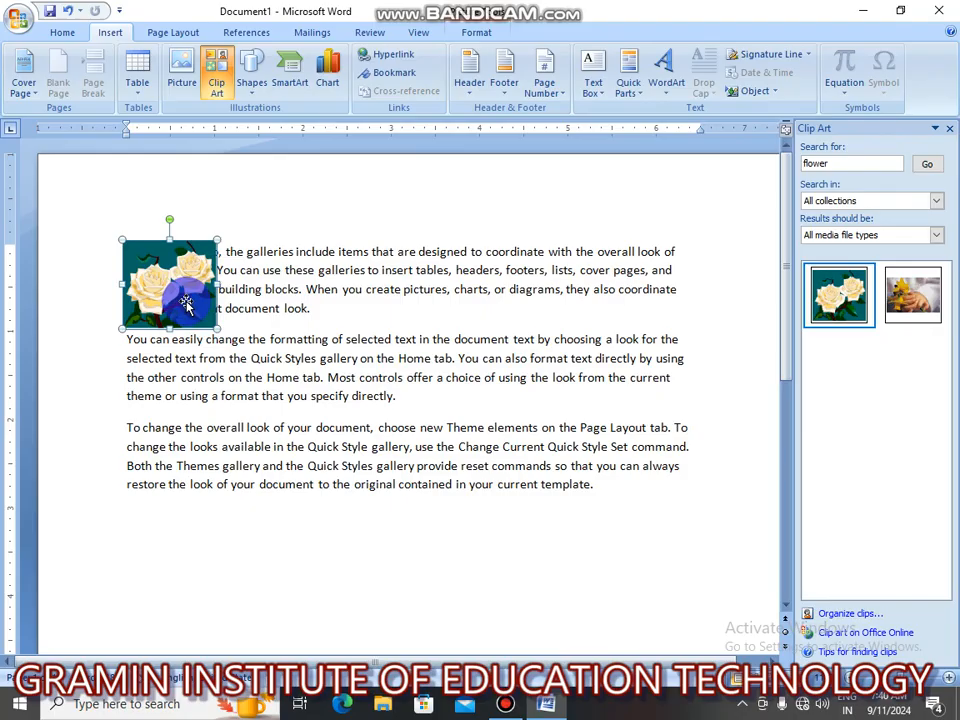
{"action": "left_click_drag", "start_coordinate": [189, 300], "coordinate": [186, 307]}
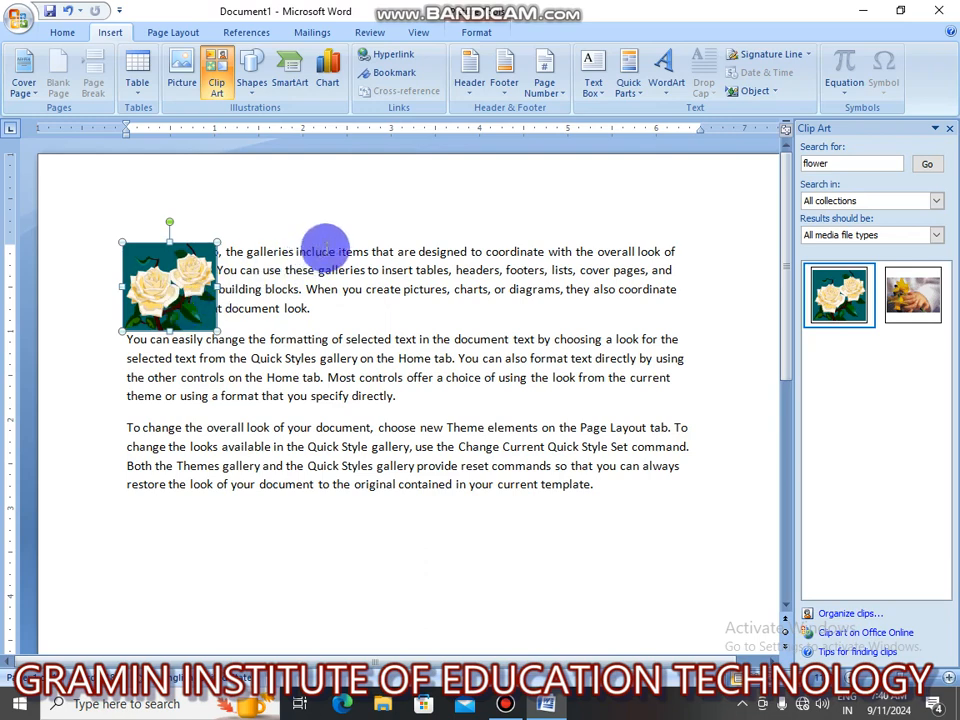
Preview a text-wrapped position for the picture, and apply the picture style with a rounded grey metal frame.
{"action": "left_click", "coordinate": [472, 33]}
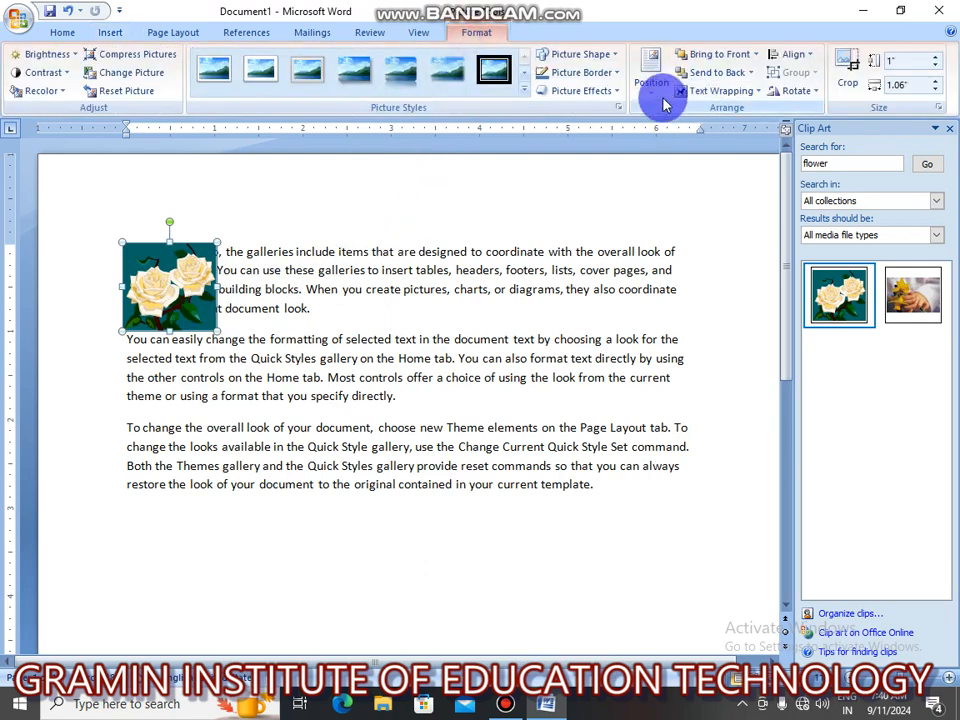
{"action": "left_click", "coordinate": [650, 88]}
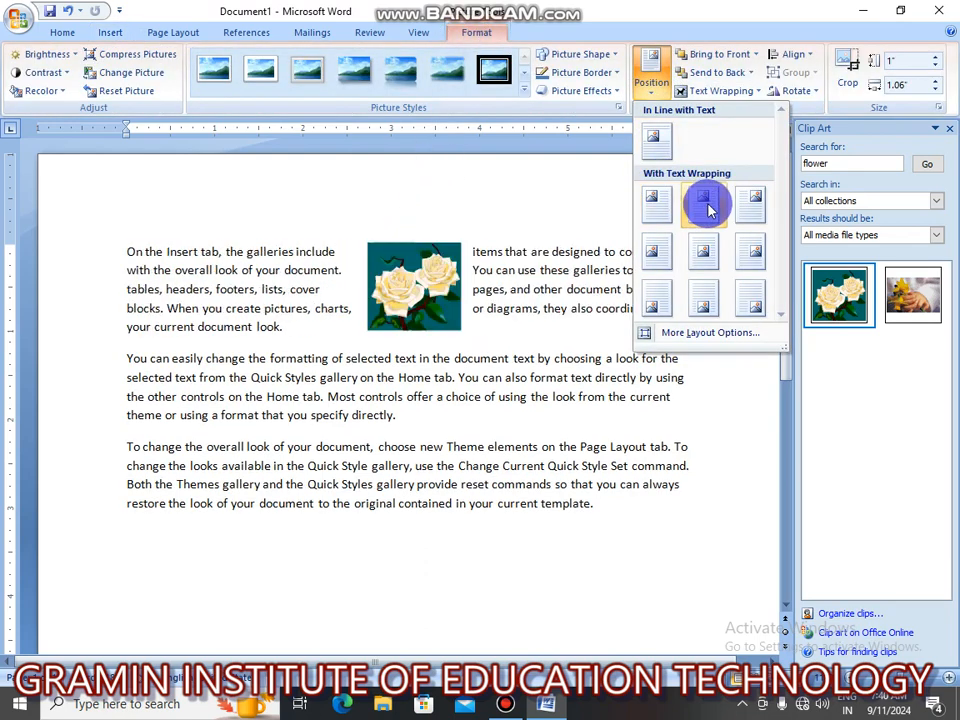
{"action": "left_click", "coordinate": [525, 95]}
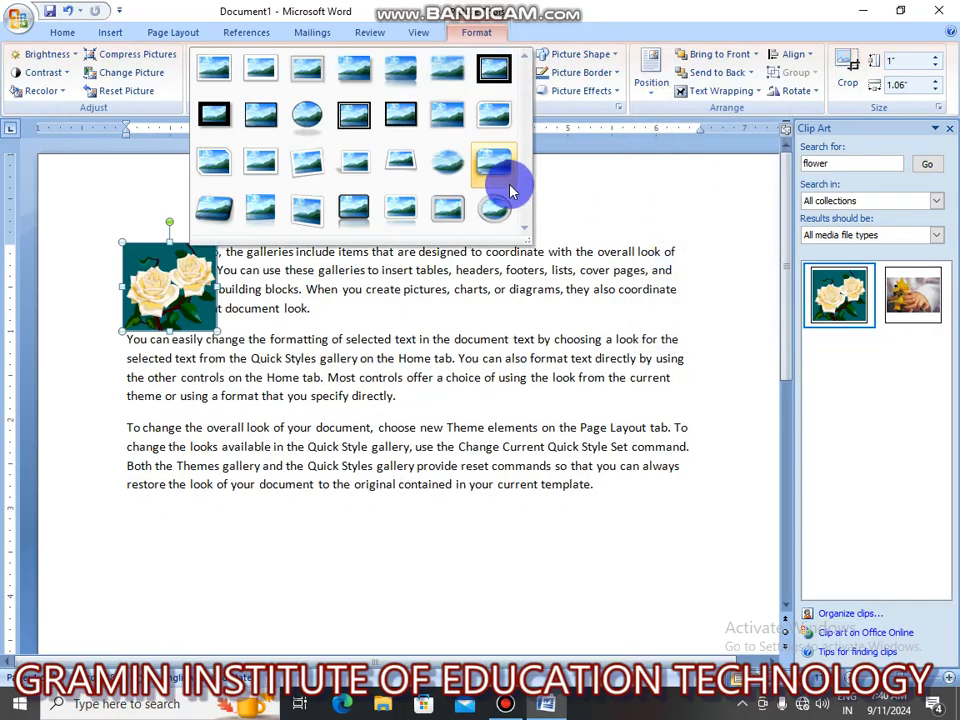
{"action": "left_click", "coordinate": [450, 215]}
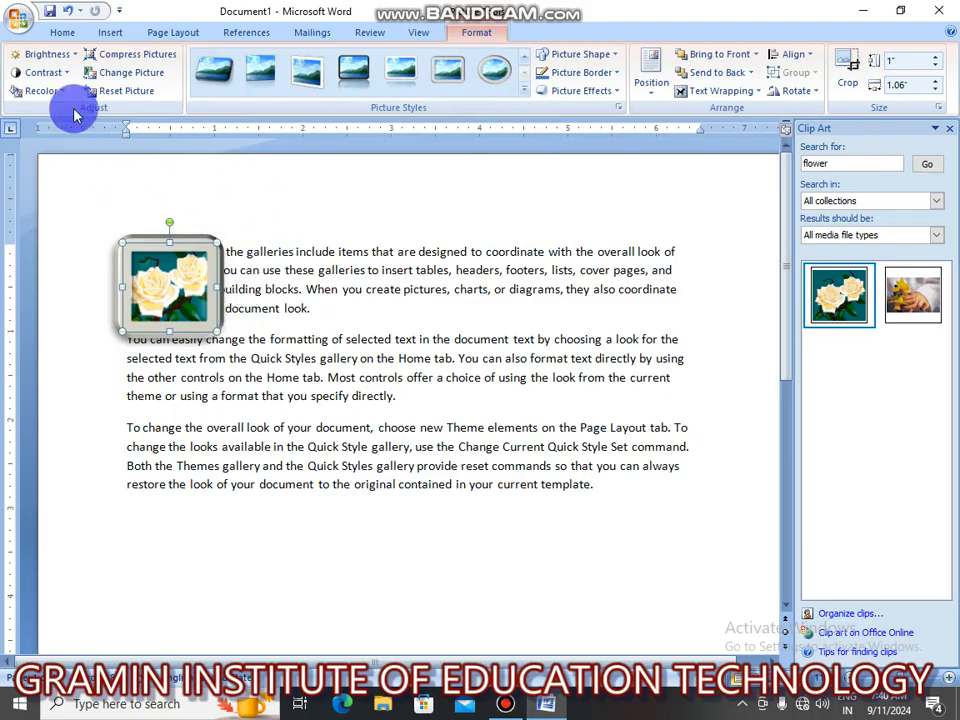
Move the framed picture onto the middle of the second paragraph and preview brightness levels on it without applying one.
{"action": "left_click", "coordinate": [76, 52]}
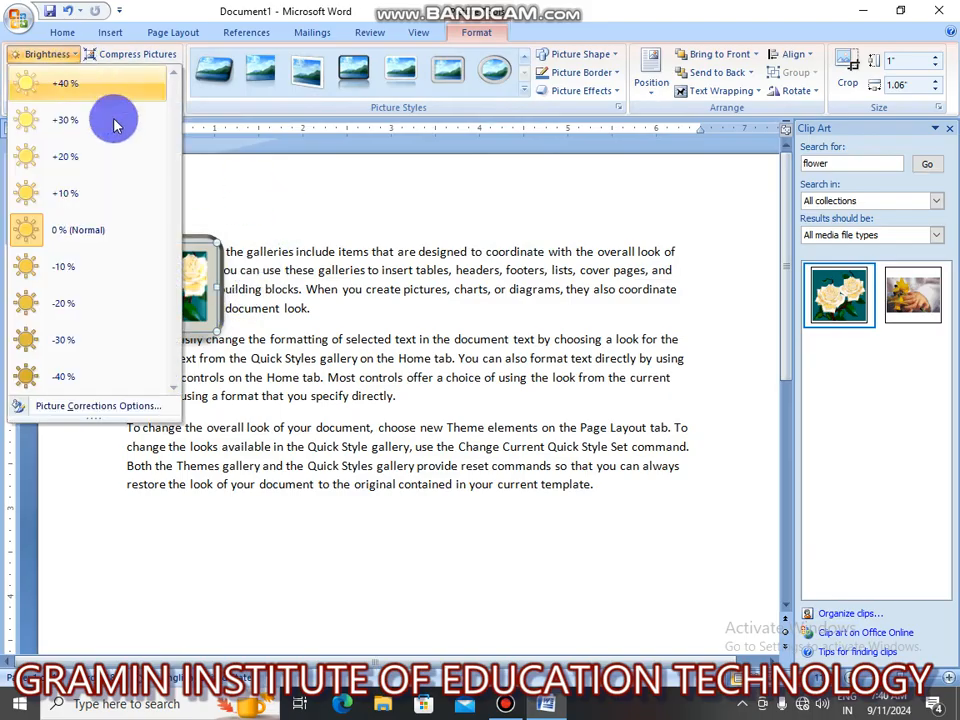
{"action": "left_click_drag", "start_coordinate": [208, 310], "coordinate": [460, 338]}
{"action": "left_click", "coordinate": [70, 56]}
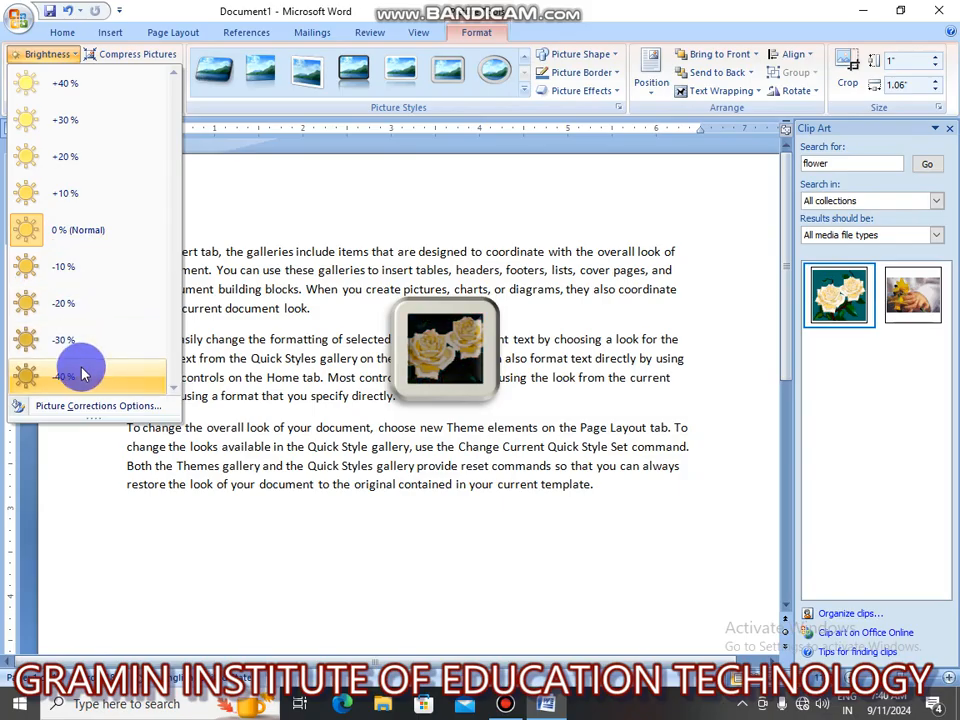
{"action": "left_click", "coordinate": [221, 208]}
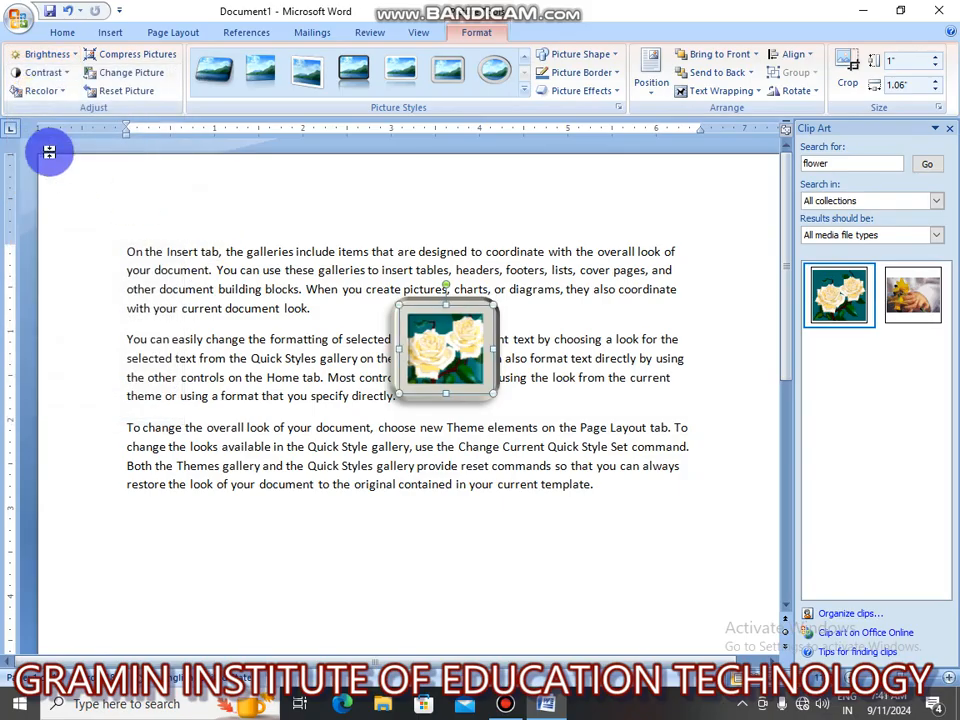
Examine the contrast levels and the recolor variations available for the picture without applying any.
{"action": "left_click", "coordinate": [62, 74]}
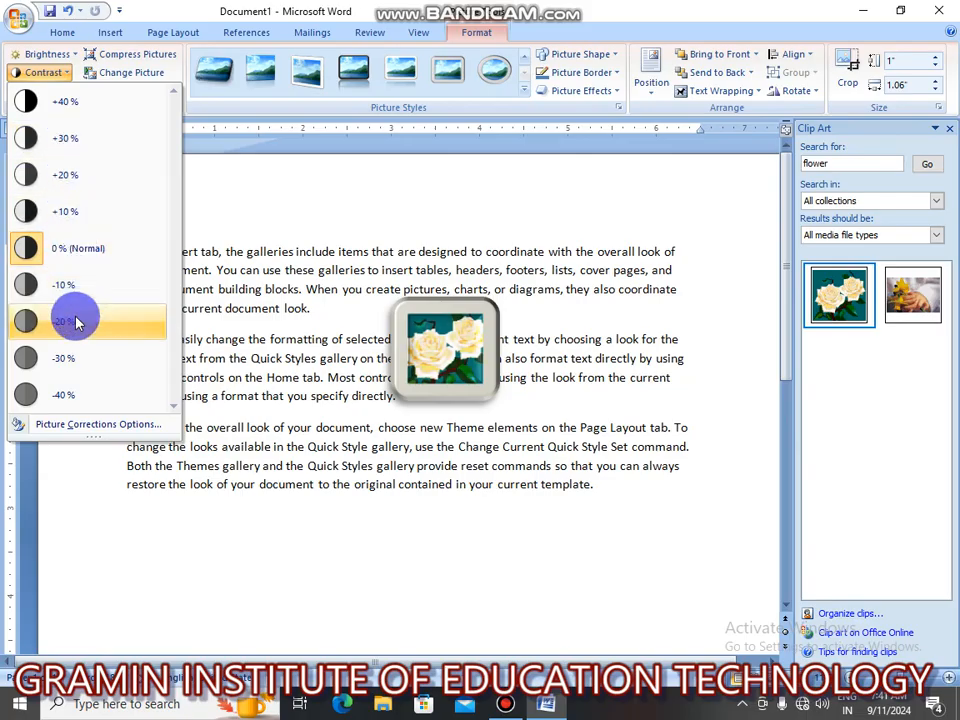
{"action": "left_click", "coordinate": [206, 256]}
{"action": "left_click", "coordinate": [59, 92]}
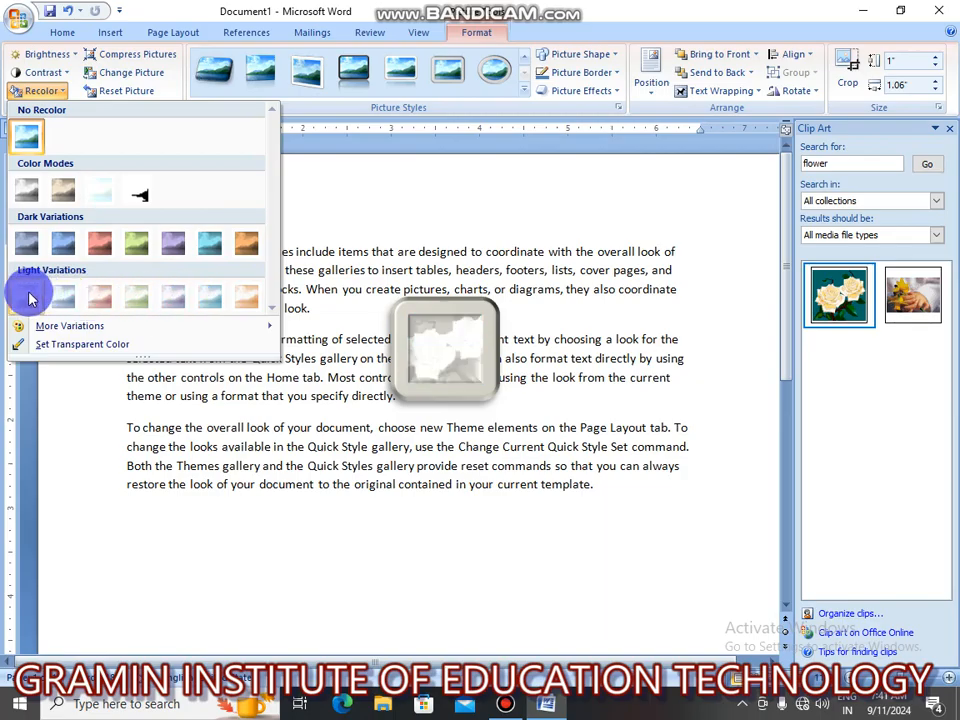
{"action": "left_click", "coordinate": [306, 225]}
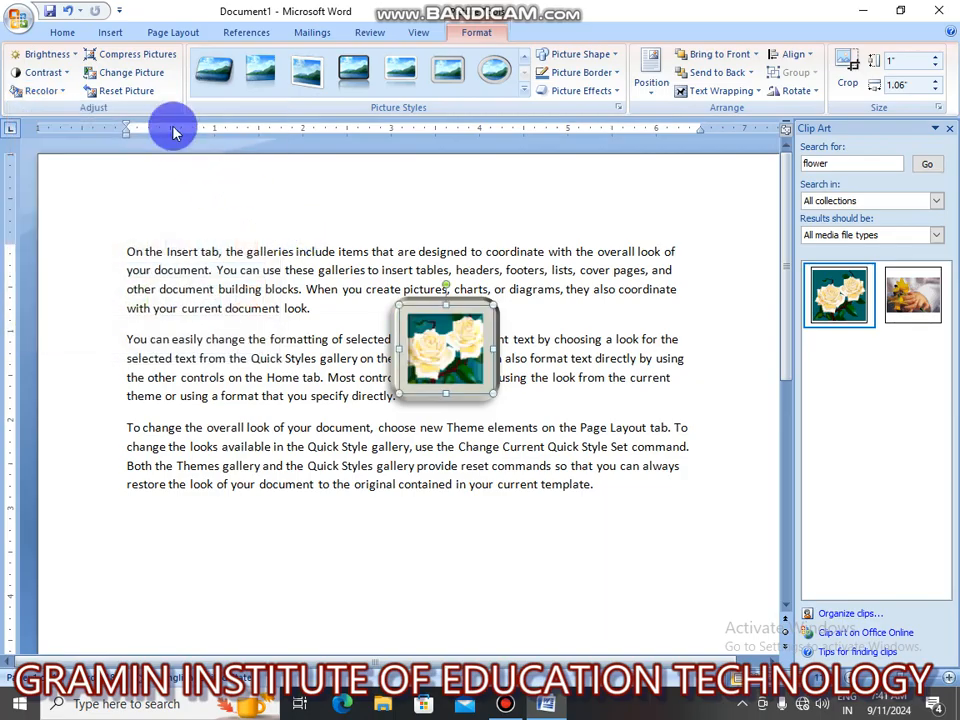
Compress the picture with Apply to selected pictures only, and open the replacement picture browser without choosing a file.
{"action": "left_click", "coordinate": [137, 55]}
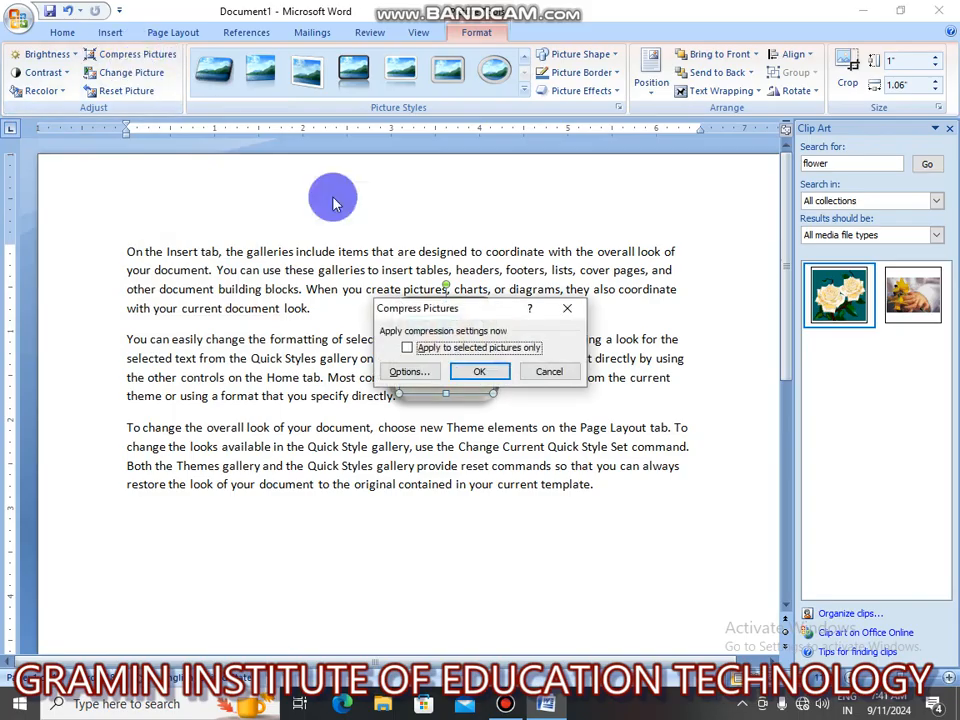
{"action": "left_click", "coordinate": [432, 354]}
{"action": "left_click", "coordinate": [465, 373]}
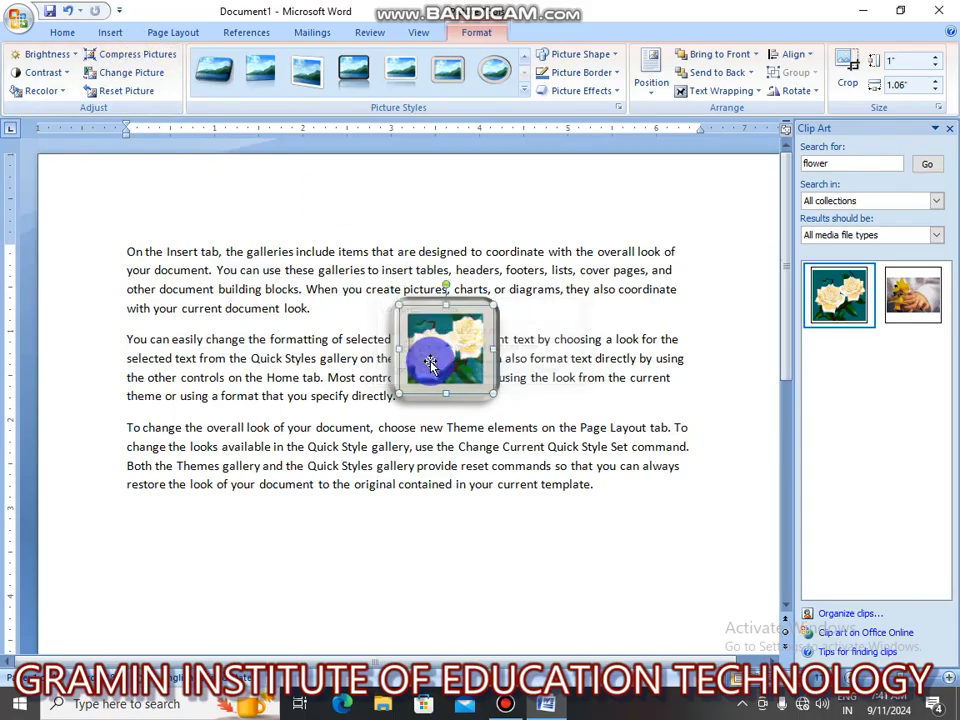
{"action": "left_click", "coordinate": [107, 72]}
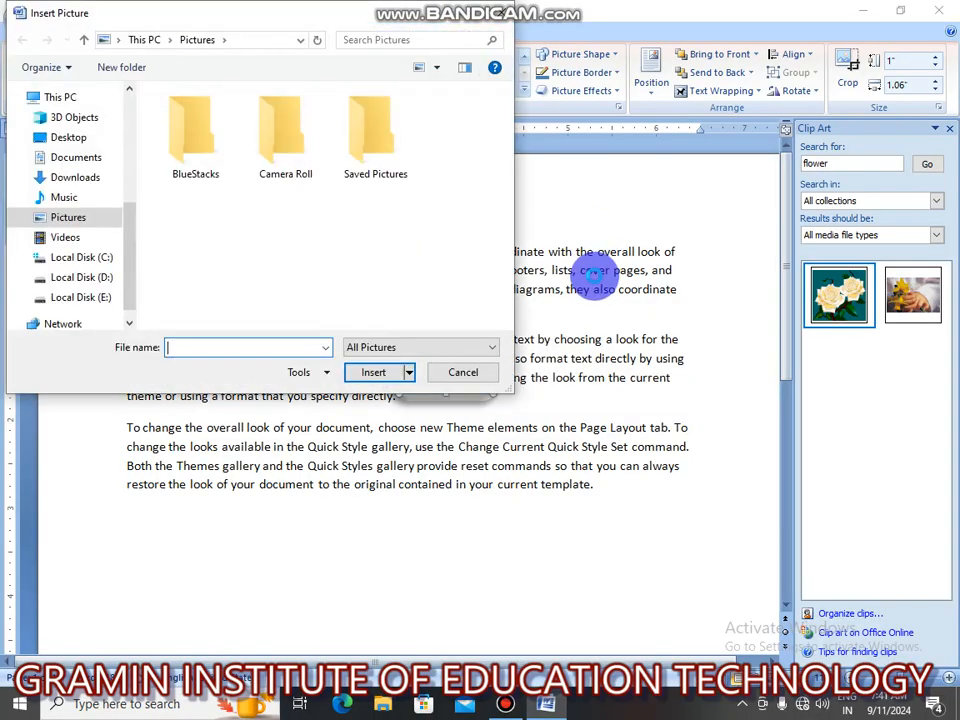
{"action": "left_click", "coordinate": [465, 372]}
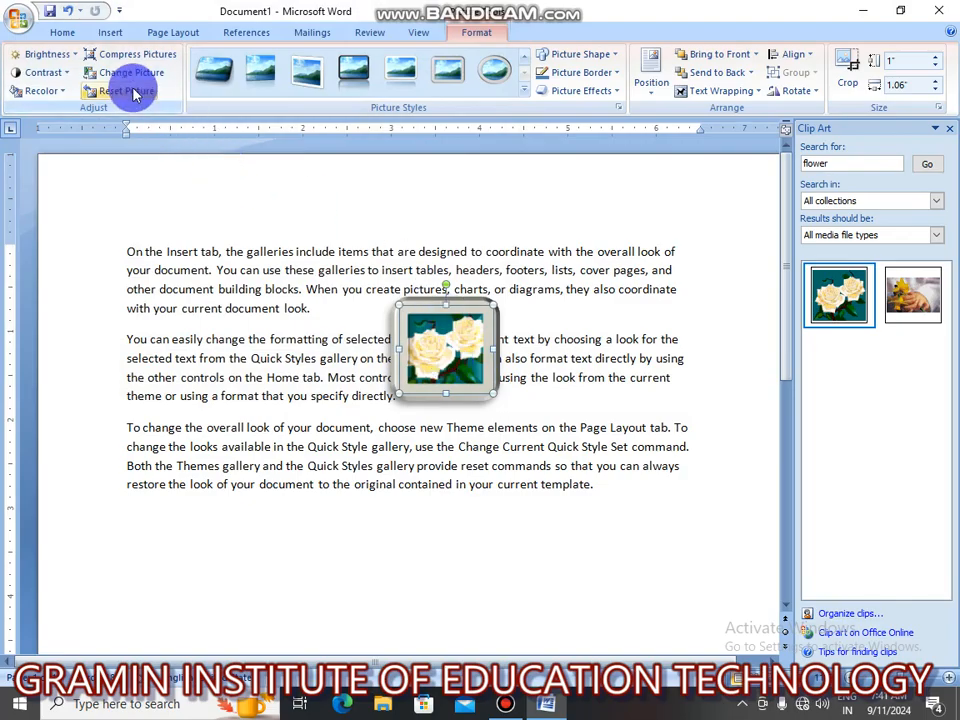
Recolor the picture with the red dark variation and reset it to its original formatting and size.
{"action": "left_click", "coordinate": [40, 91]}
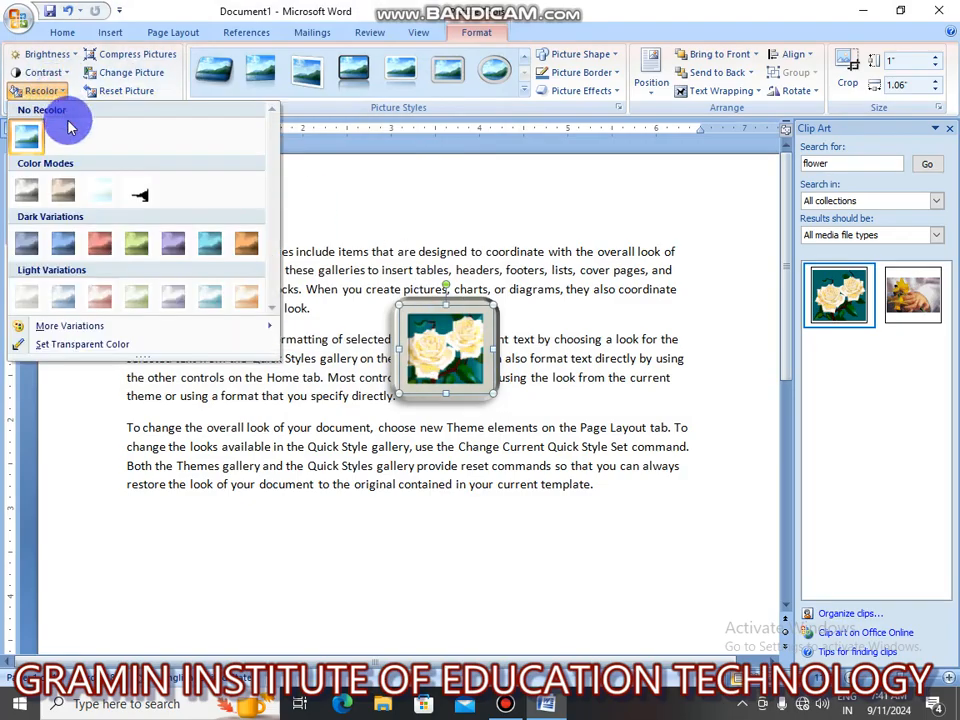
{"action": "left_click", "coordinate": [93, 256]}
{"action": "left_click", "coordinate": [148, 91]}
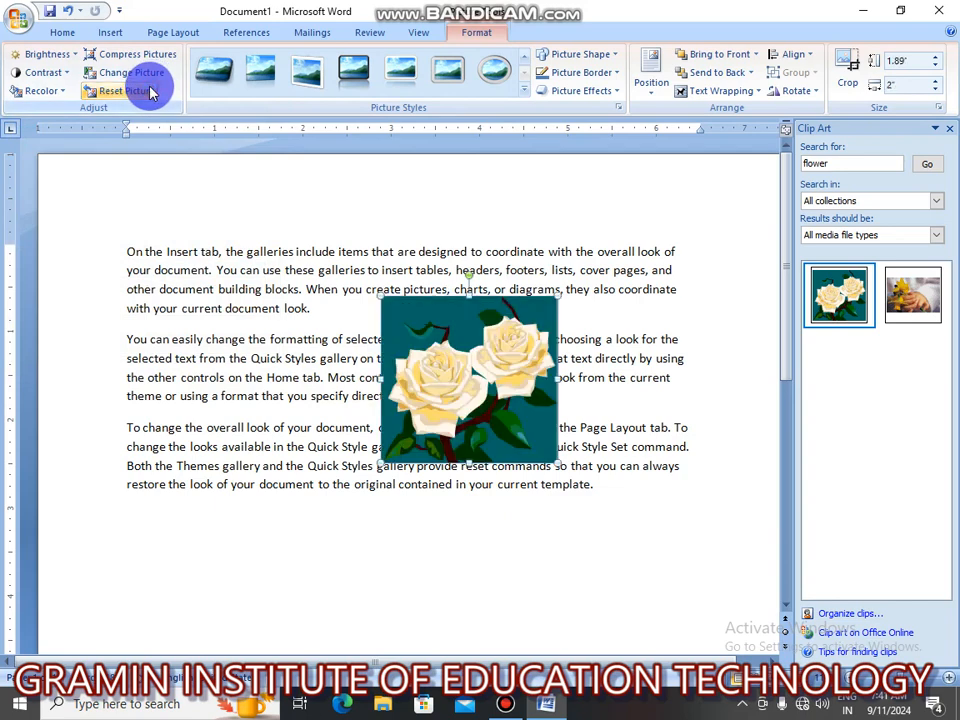
Apply the soft-edged oval picture style to the rose picture.
{"action": "left_click", "coordinate": [523, 89]}
{"action": "left_click", "coordinate": [448, 159]}
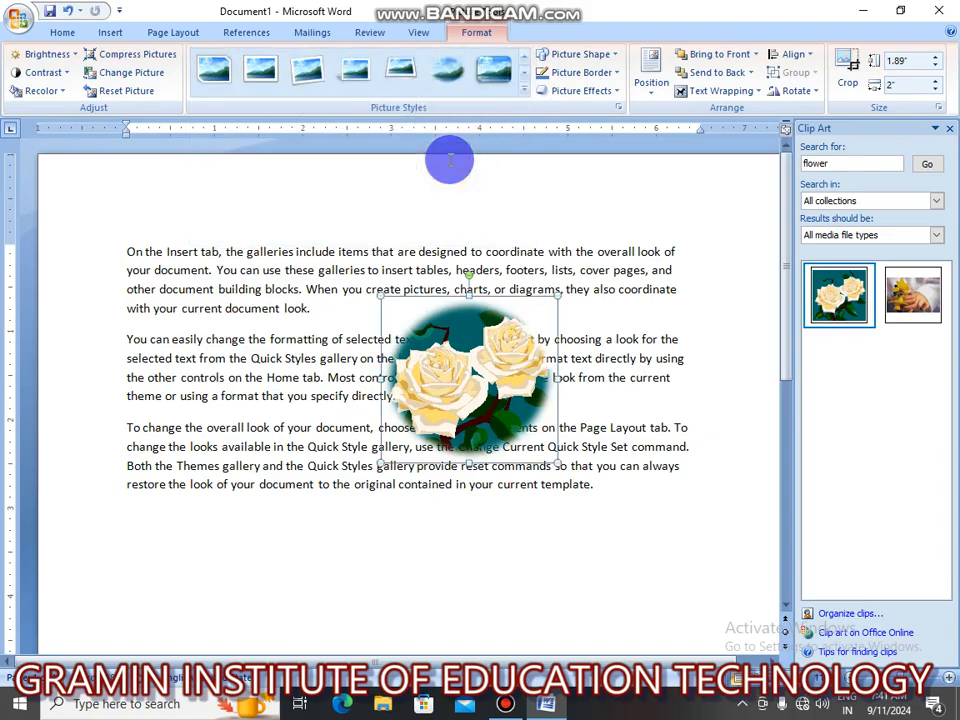
Change the rose picture's shape to a heart and try a theme colour for its border.
{"action": "left_click", "coordinate": [619, 62]}
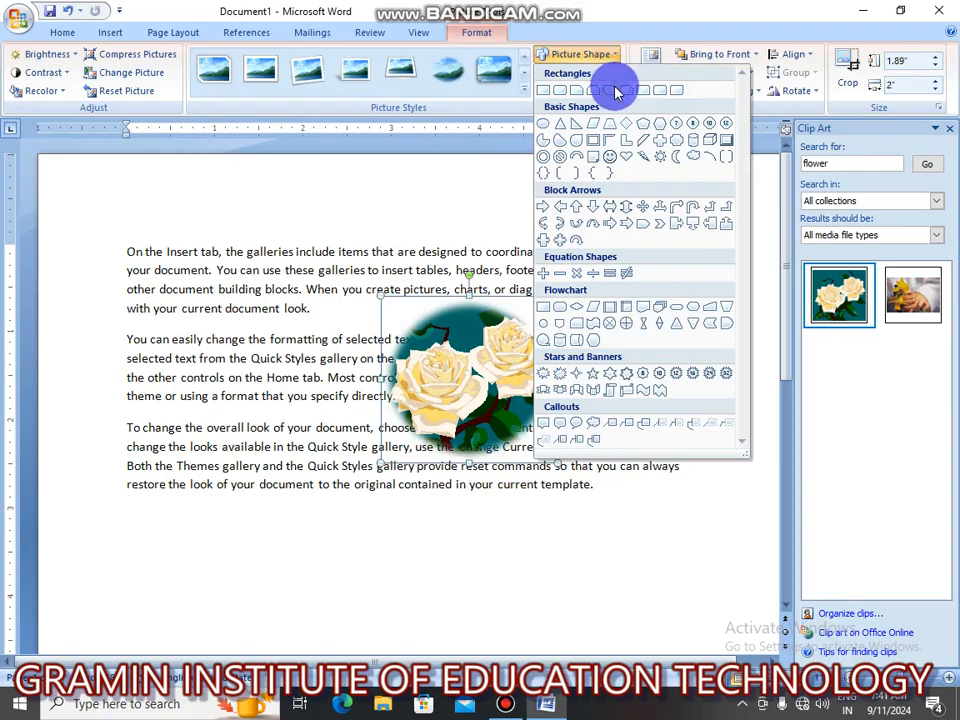
{"action": "left_click", "coordinate": [626, 158]}
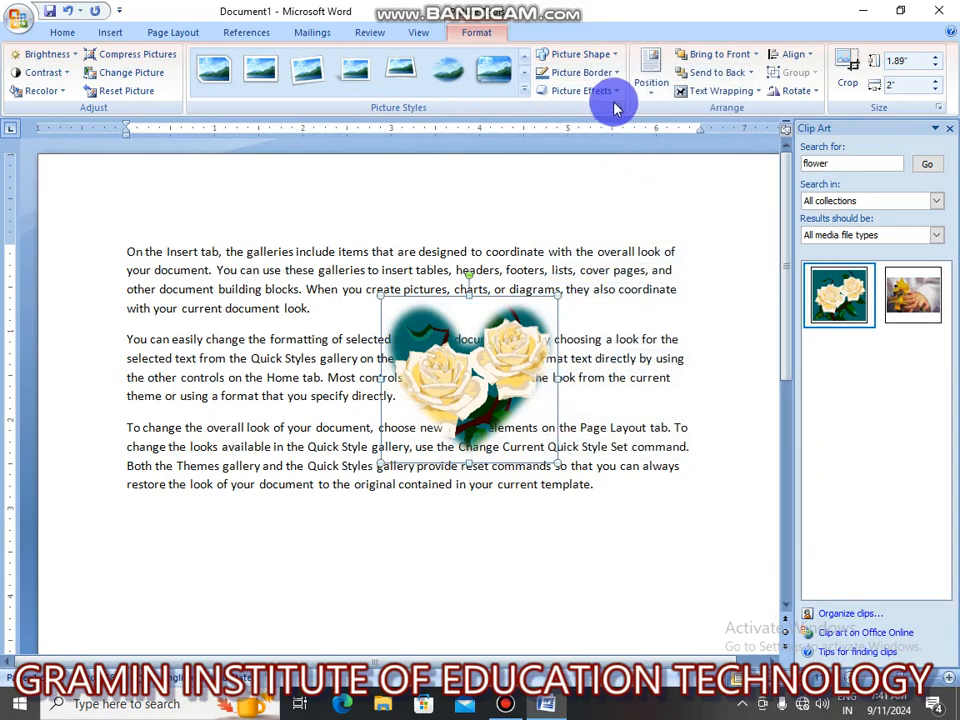
{"action": "left_click", "coordinate": [614, 74]}
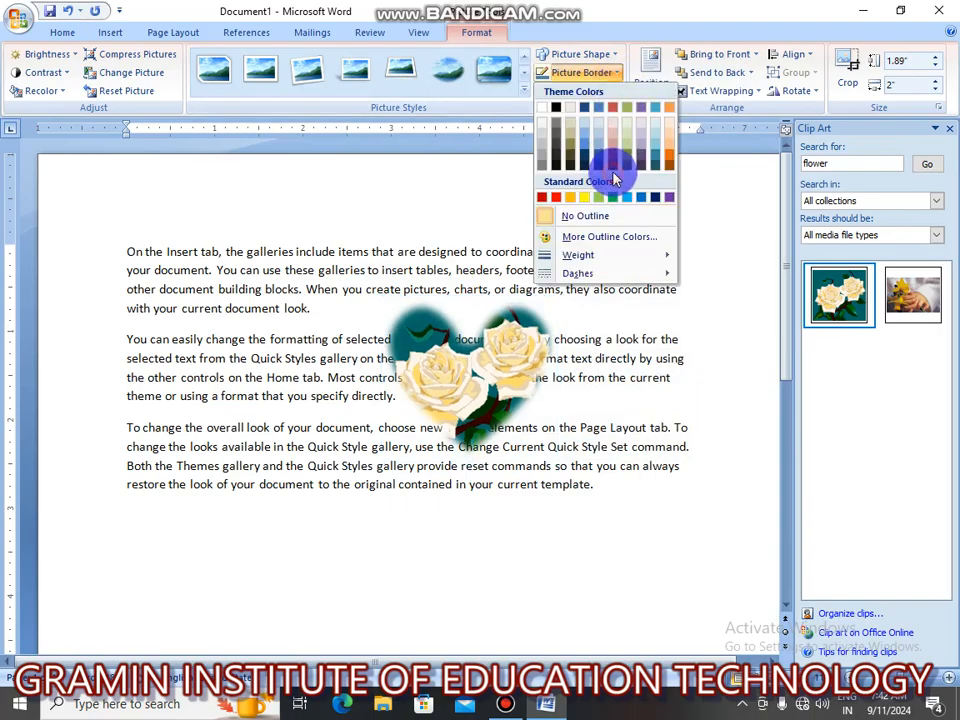
{"action": "left_click", "coordinate": [620, 155]}
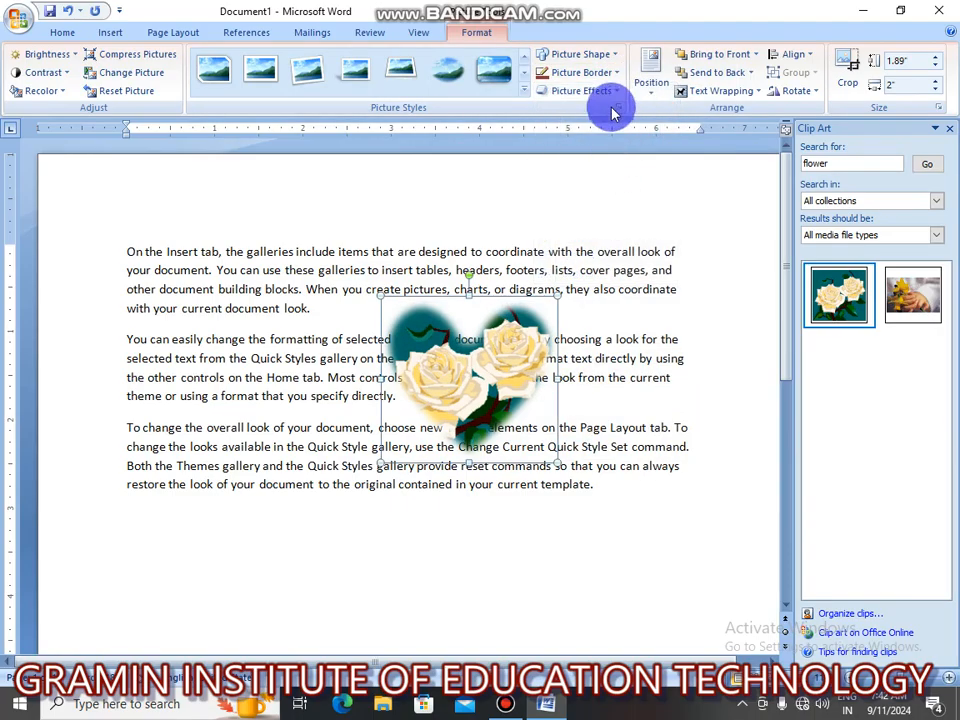
Apply the fourth preset effect in the third row to the heart-shaped picture and give it a red theme-colour border.
{"action": "left_click", "coordinate": [612, 92]}
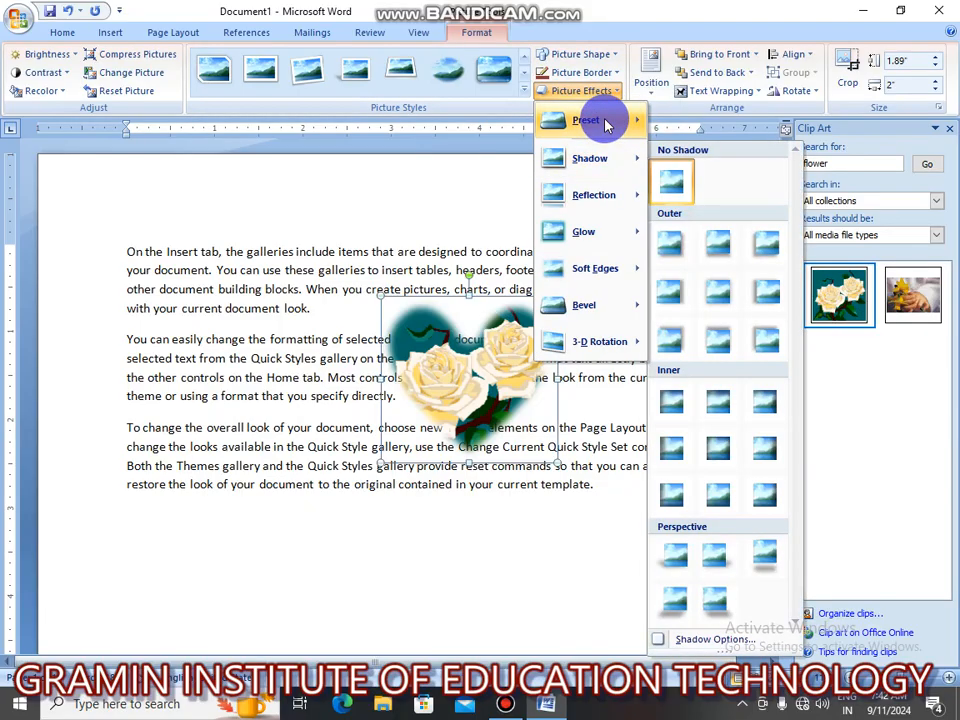
{"action": "mouse_move", "coordinate": [583, 121]}
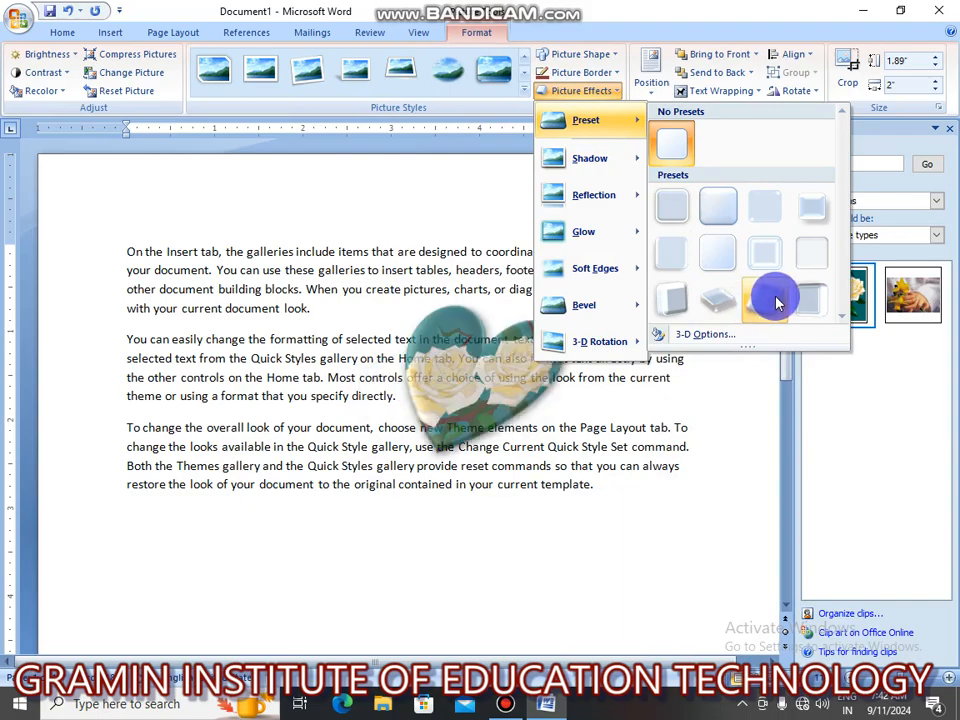
{"action": "left_click", "coordinate": [810, 297]}
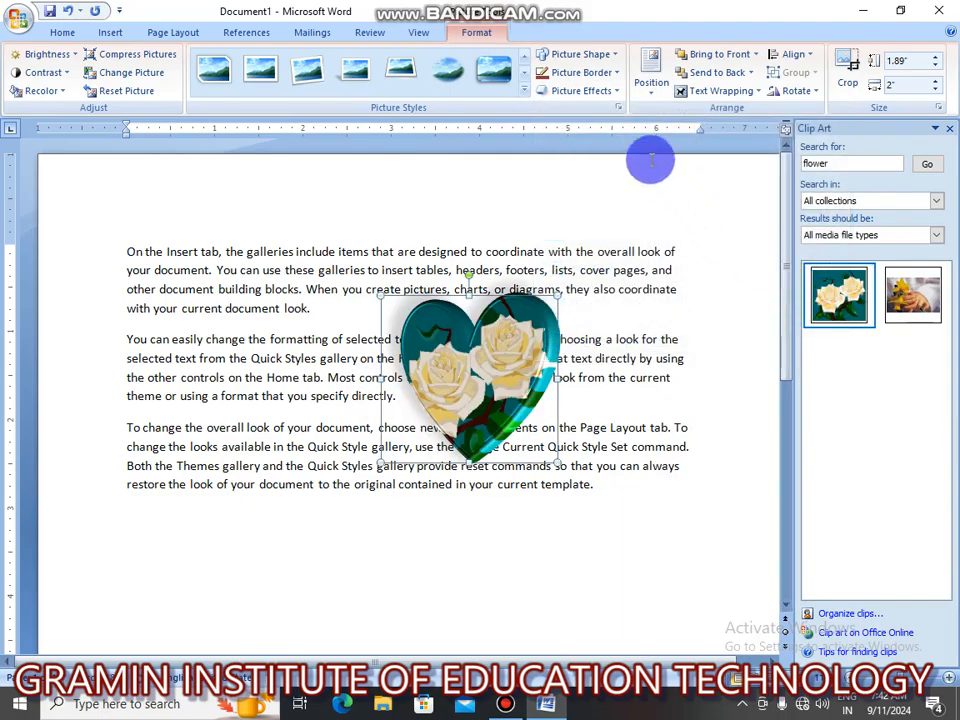
{"action": "left_click", "coordinate": [611, 76]}
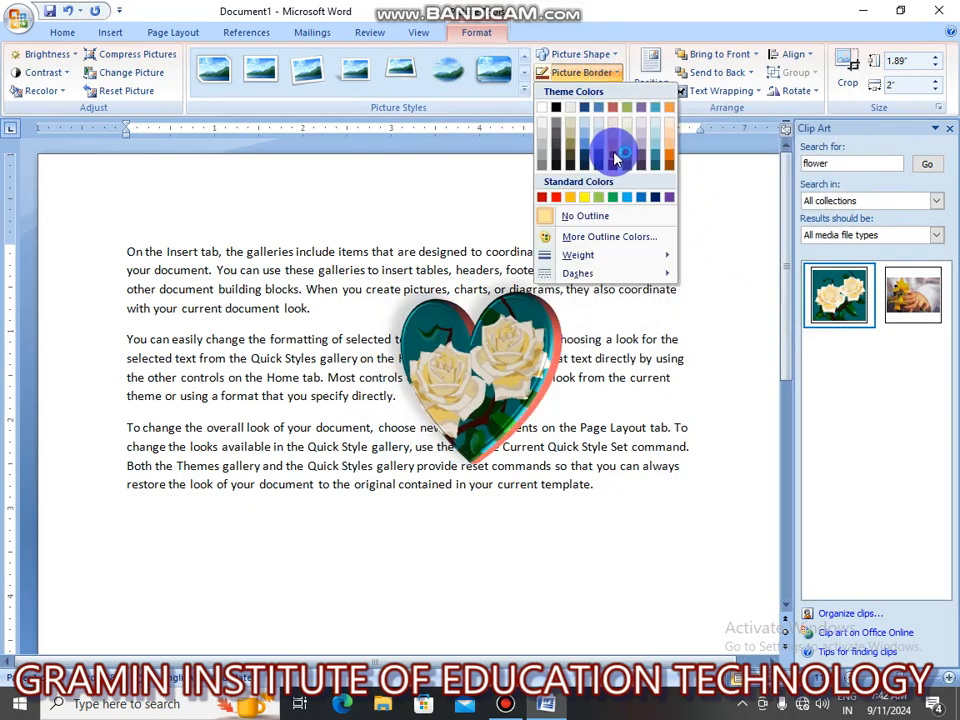
{"action": "left_click", "coordinate": [615, 135]}
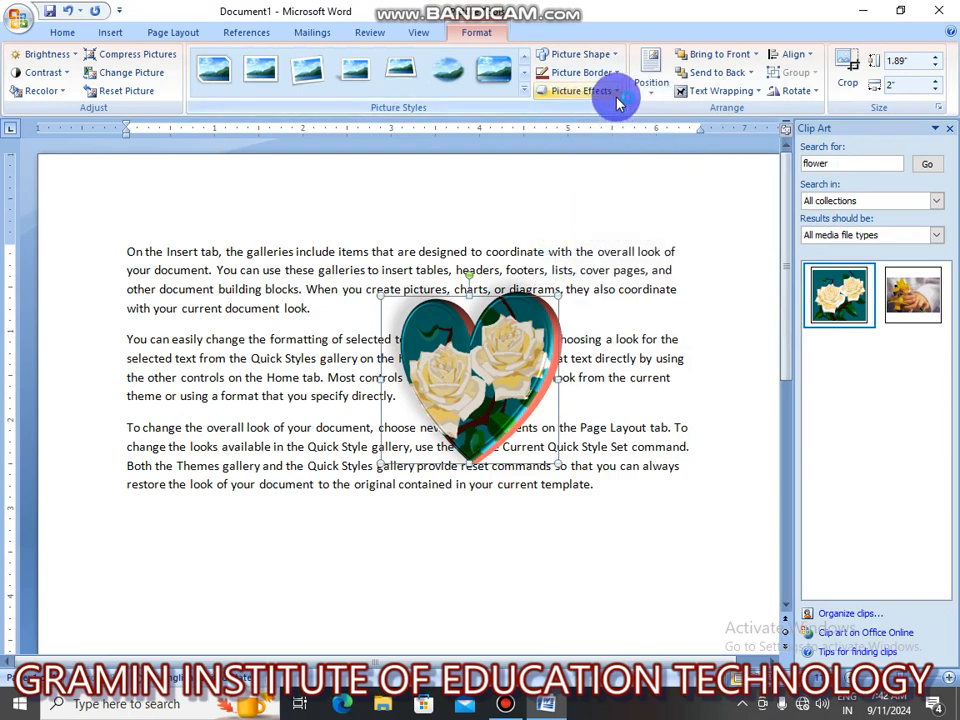
Apply the fourth bevel effect in the second row to the heart-shaped picture.
{"action": "left_click", "coordinate": [612, 92]}
{"action": "mouse_move", "coordinate": [602, 270]}
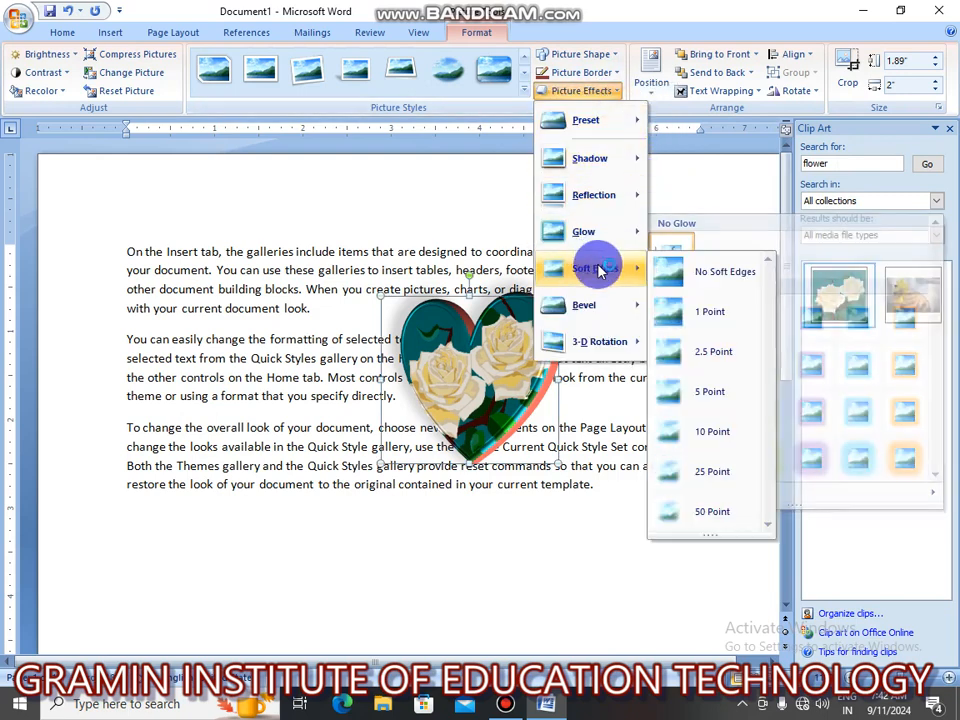
{"action": "mouse_move", "coordinate": [604, 304]}
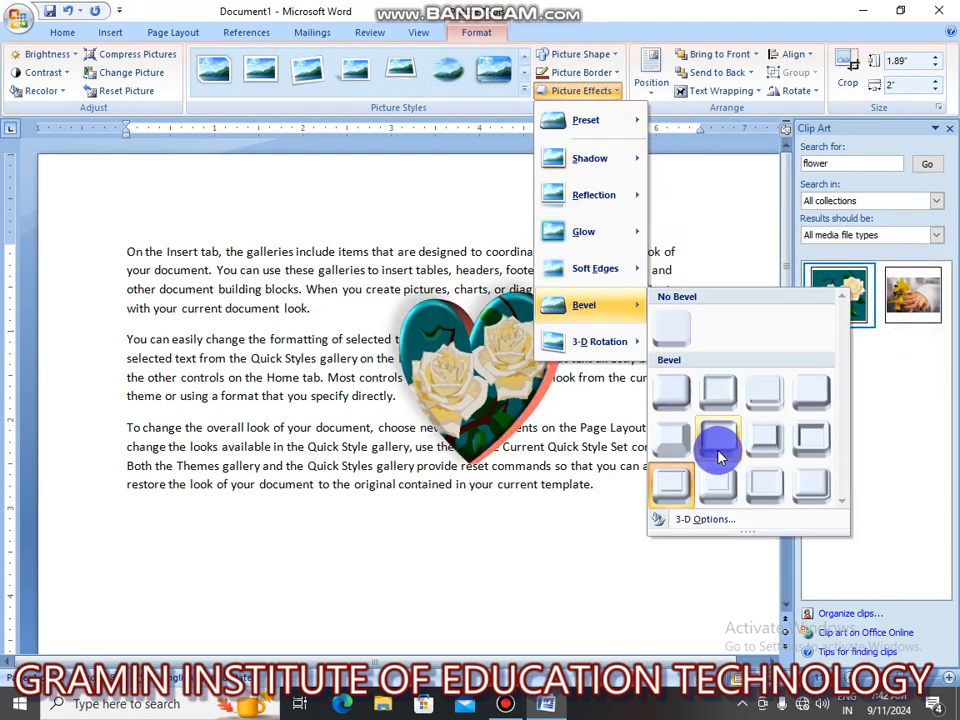
{"action": "left_click", "coordinate": [818, 441]}
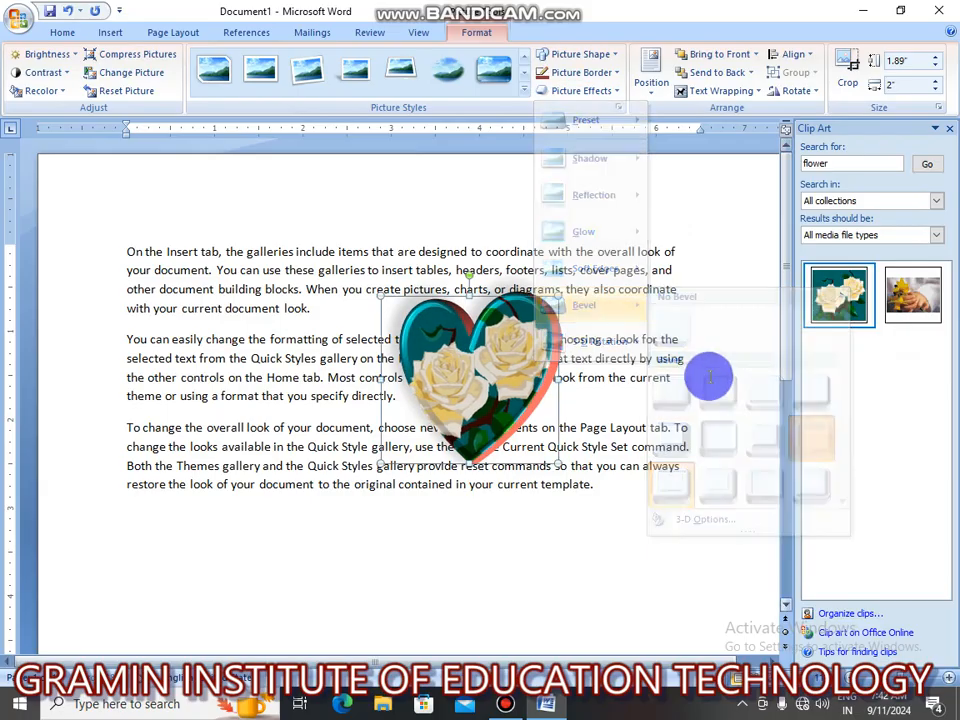
Apply the second Parallel 3-D rotation effect to the heart-shaped picture.
{"action": "left_click", "coordinate": [614, 98]}
{"action": "mouse_move", "coordinate": [619, 343]}
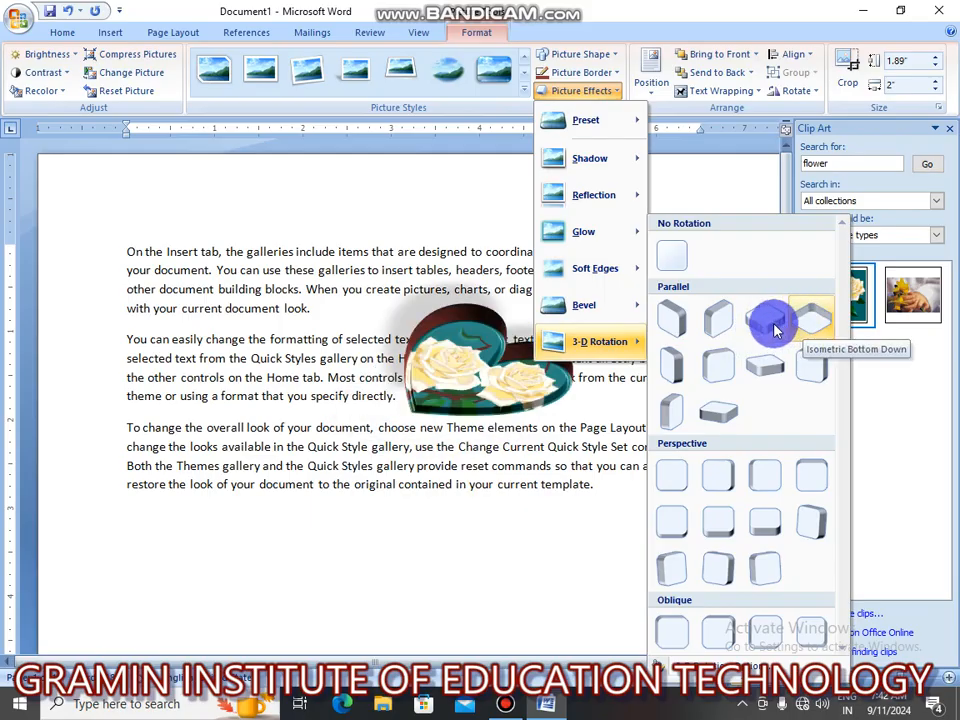
{"action": "left_click", "coordinate": [712, 336]}
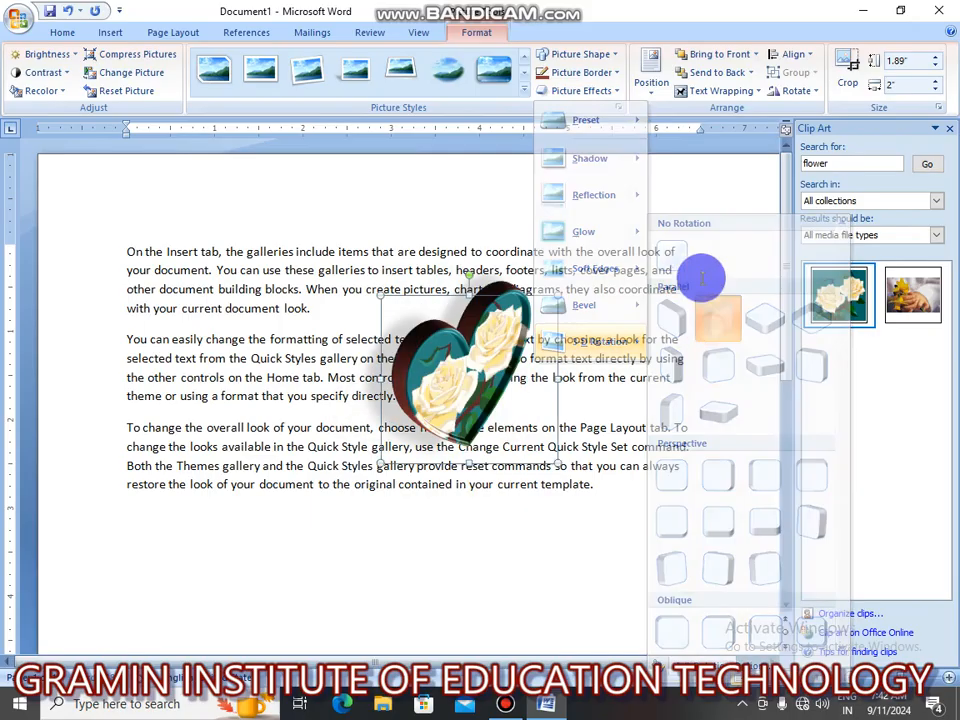
Position the picture at the page's top left with text wrapping, and set its wrapping to In Line with Text.
{"action": "left_click", "coordinate": [652, 90]}
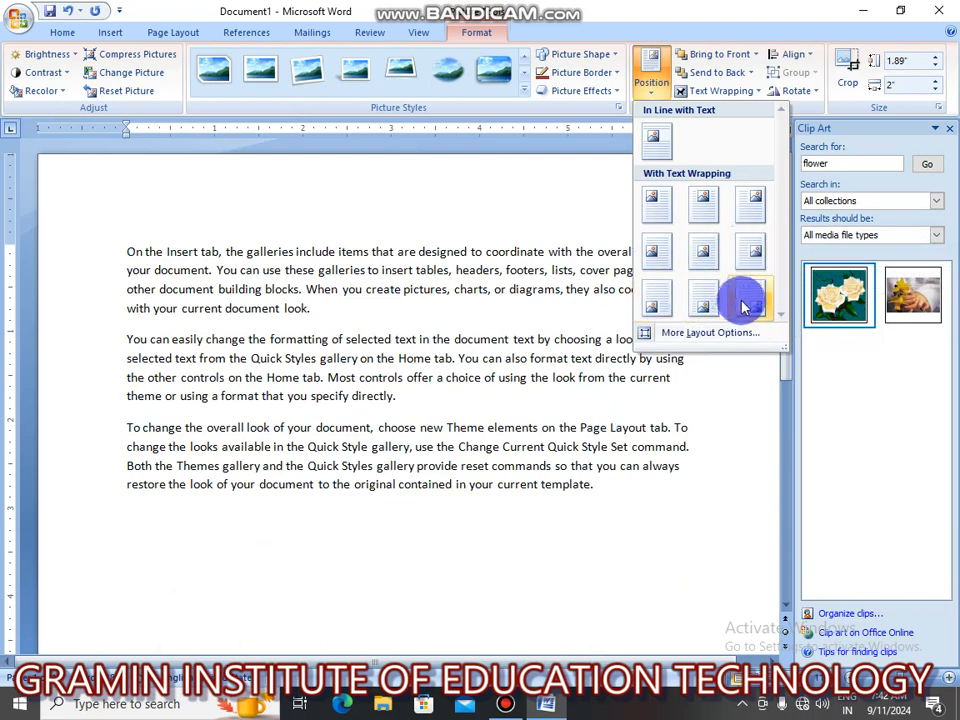
{"action": "left_click", "coordinate": [645, 208]}
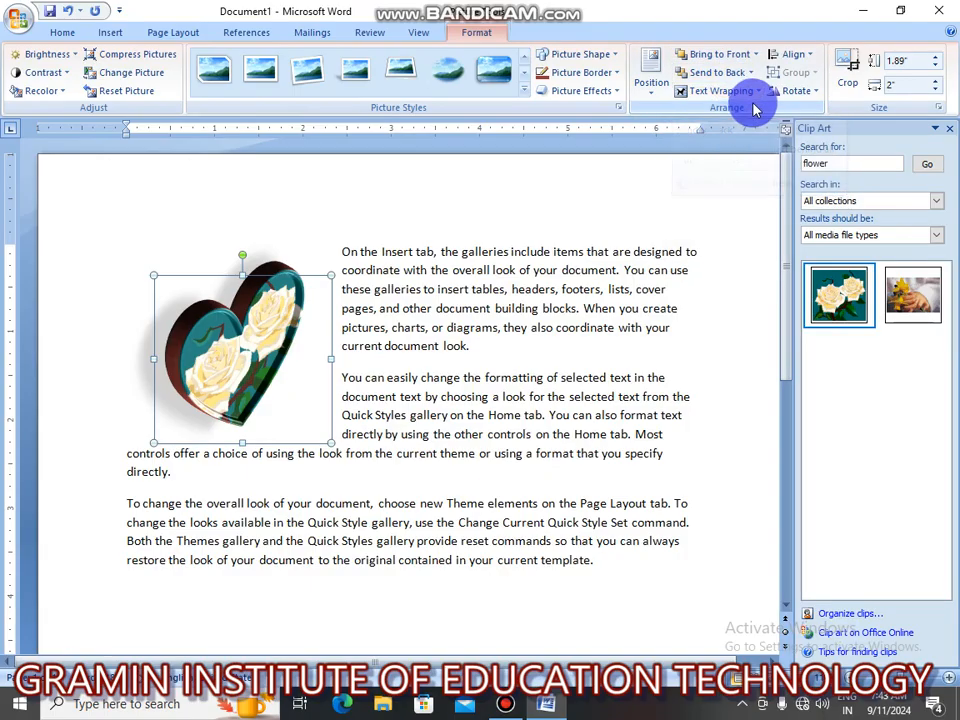
{"action": "left_click", "coordinate": [757, 93]}
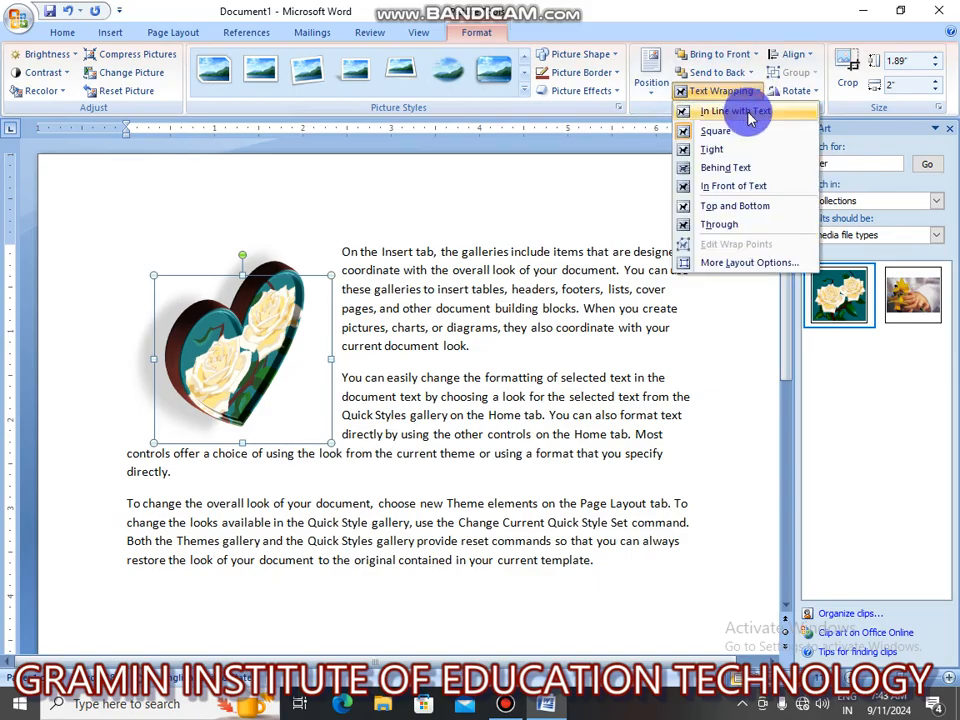
{"action": "left_click", "coordinate": [749, 118]}
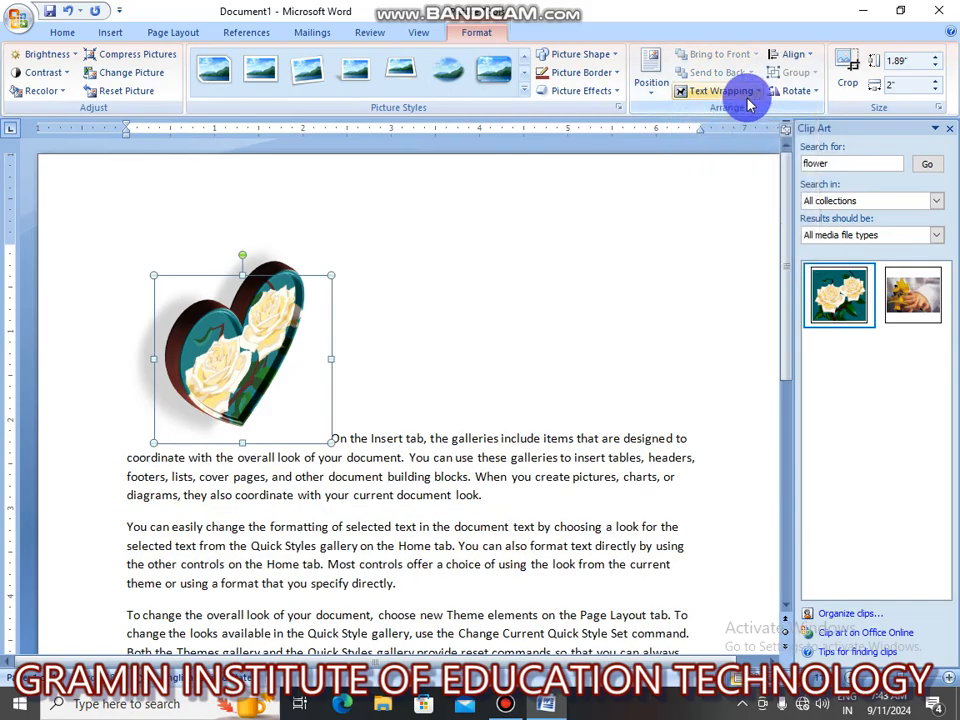
Set the picture's text wrapping to Square and then to Tight.
{"action": "left_click", "coordinate": [748, 96]}
{"action": "left_click", "coordinate": [729, 130]}
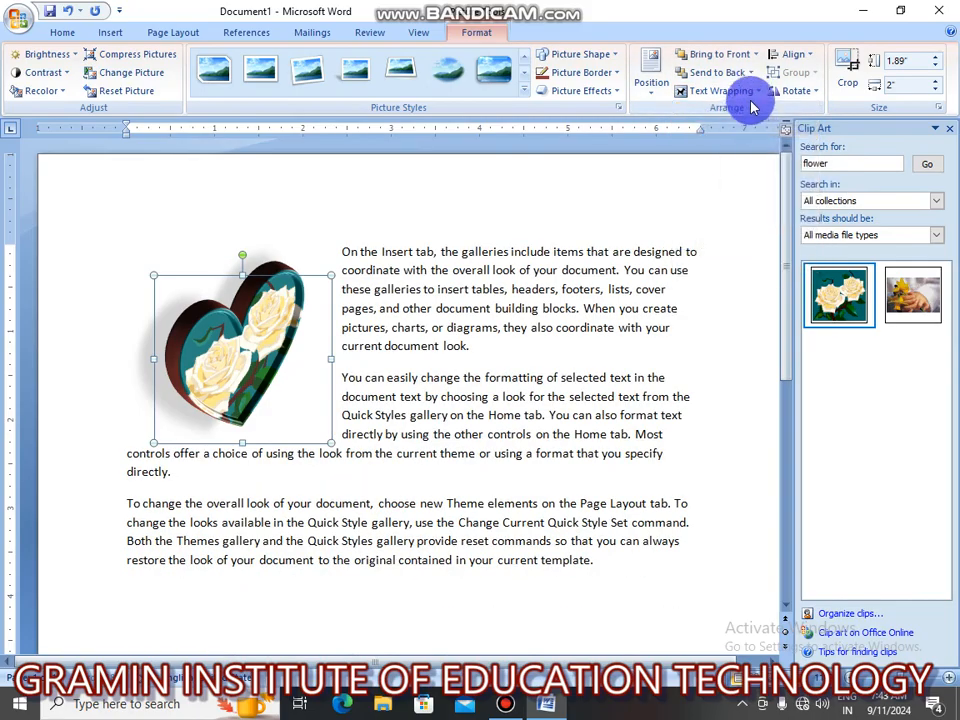
{"action": "left_click", "coordinate": [750, 96]}
{"action": "left_click", "coordinate": [731, 147]}
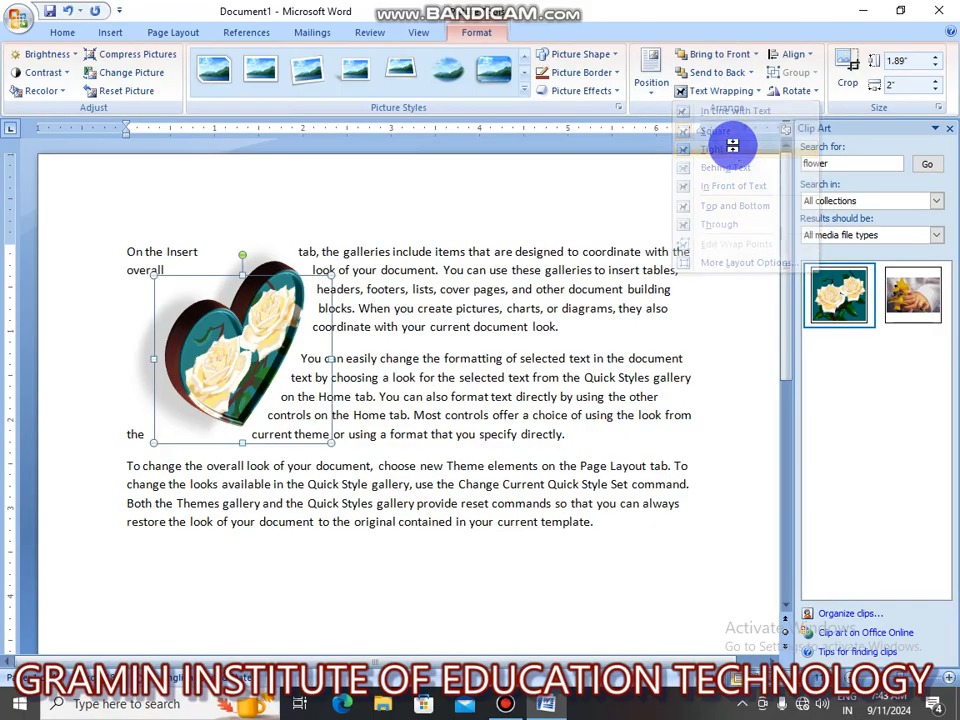
Set the picture's wrapping to Behind Text and then In Front of Text, and move the picture slightly upward.
{"action": "left_click", "coordinate": [741, 96]}
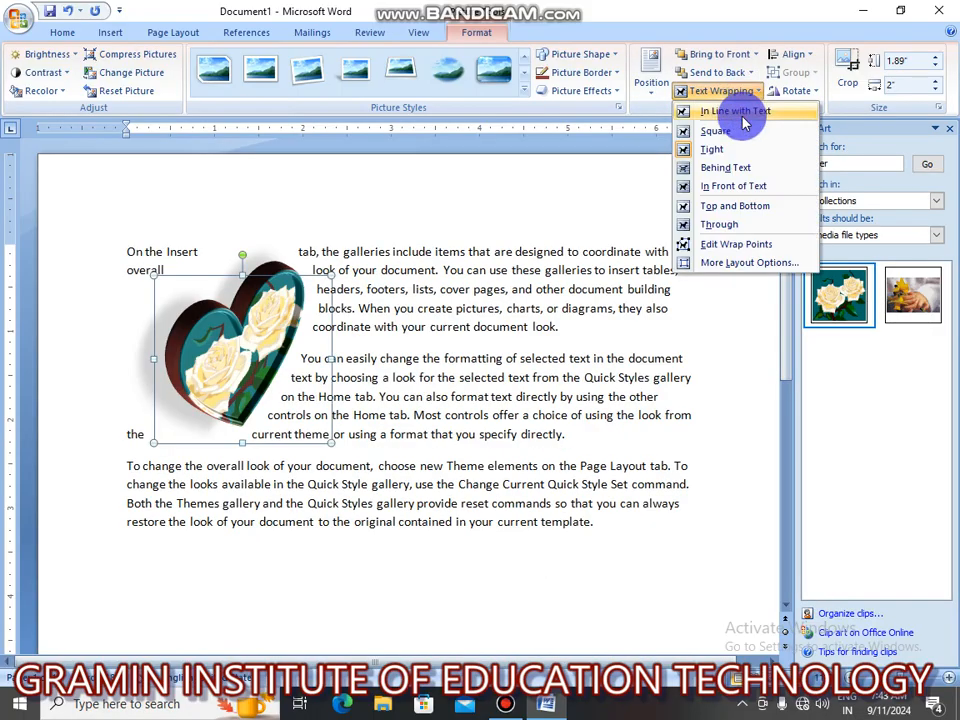
{"action": "left_click", "coordinate": [741, 168]}
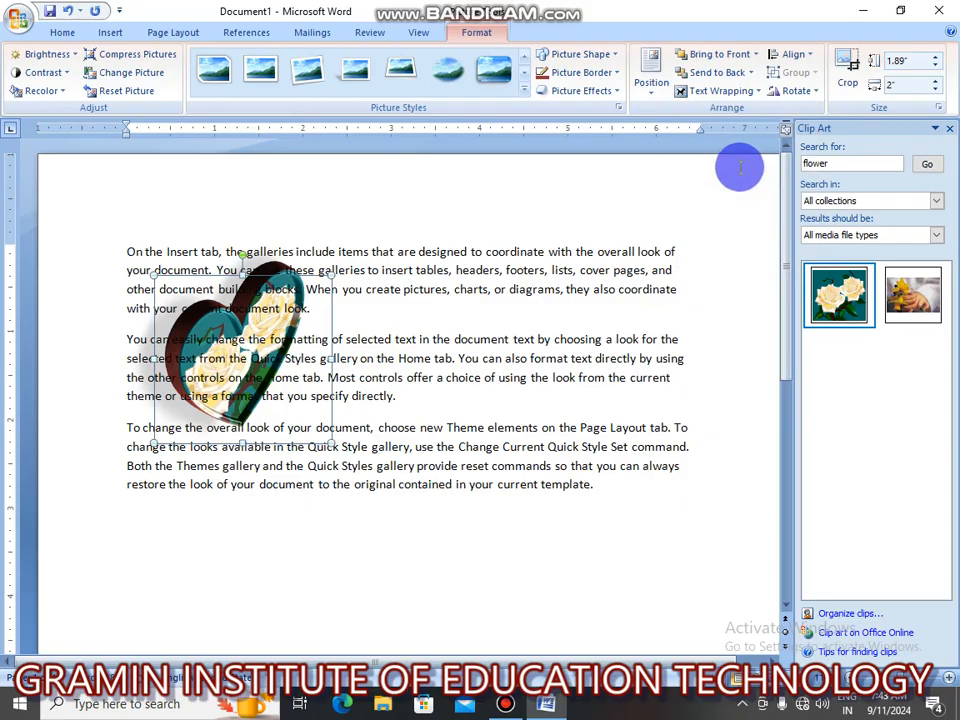
{"action": "left_click", "coordinate": [741, 92]}
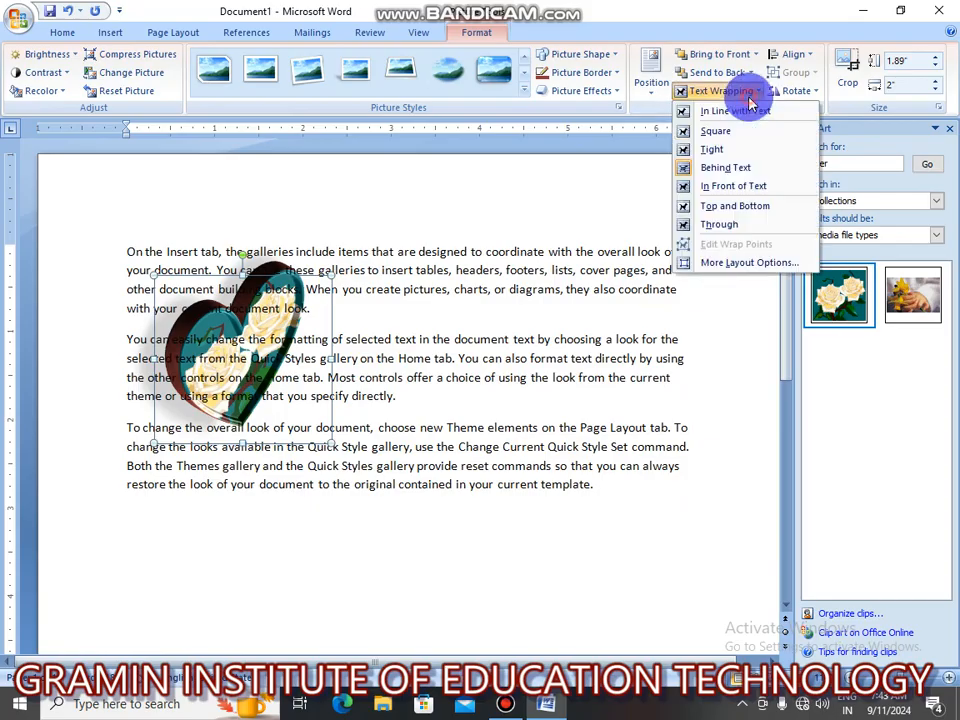
{"action": "left_click", "coordinate": [748, 187]}
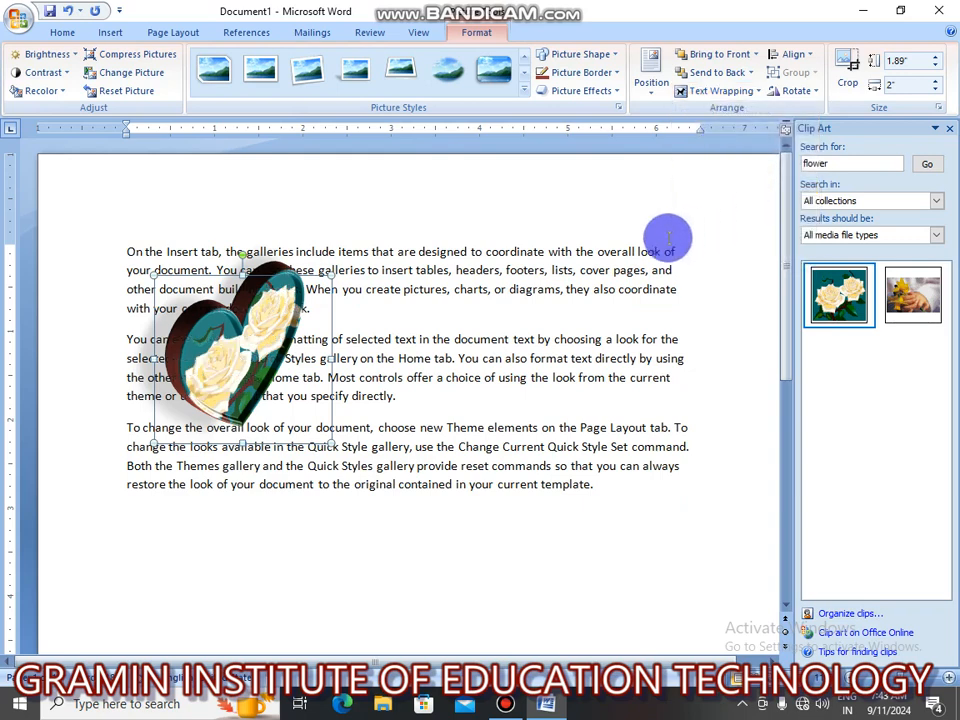
{"action": "mouse_move", "coordinate": [257, 336]}
{"action": "left_mouse_down"}
{"action": "mouse_move", "coordinate": [268, 308]}
{"action": "mouse_move", "coordinate": [261, 328]}
{"action": "left_mouse_up"}
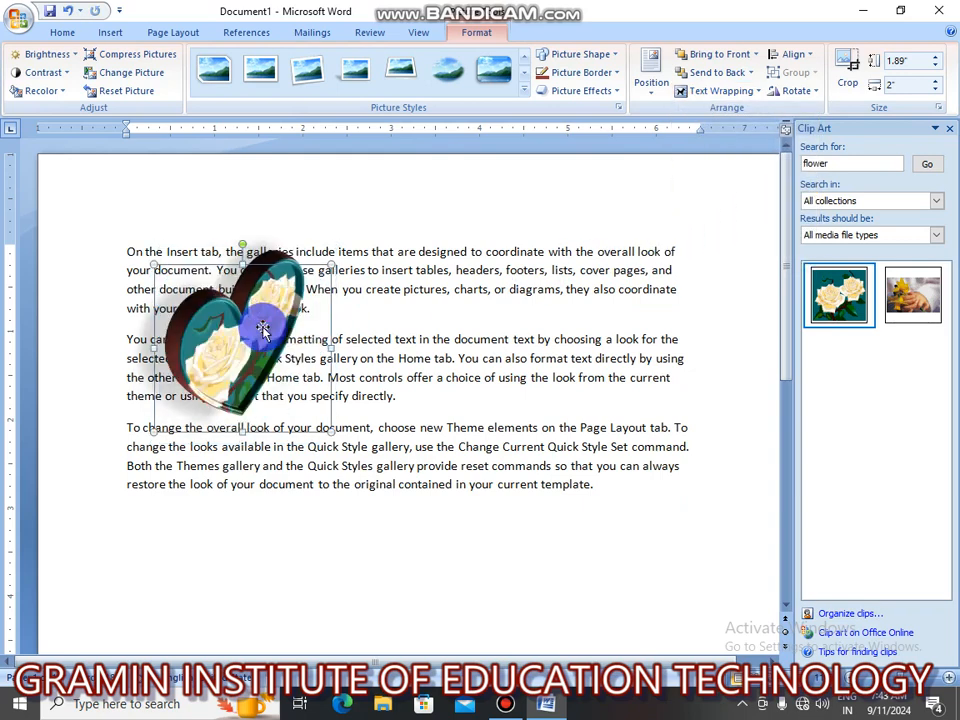
Set the picture's text wrapping to Top and Bottom and then to Through.
{"action": "left_click", "coordinate": [742, 91]}
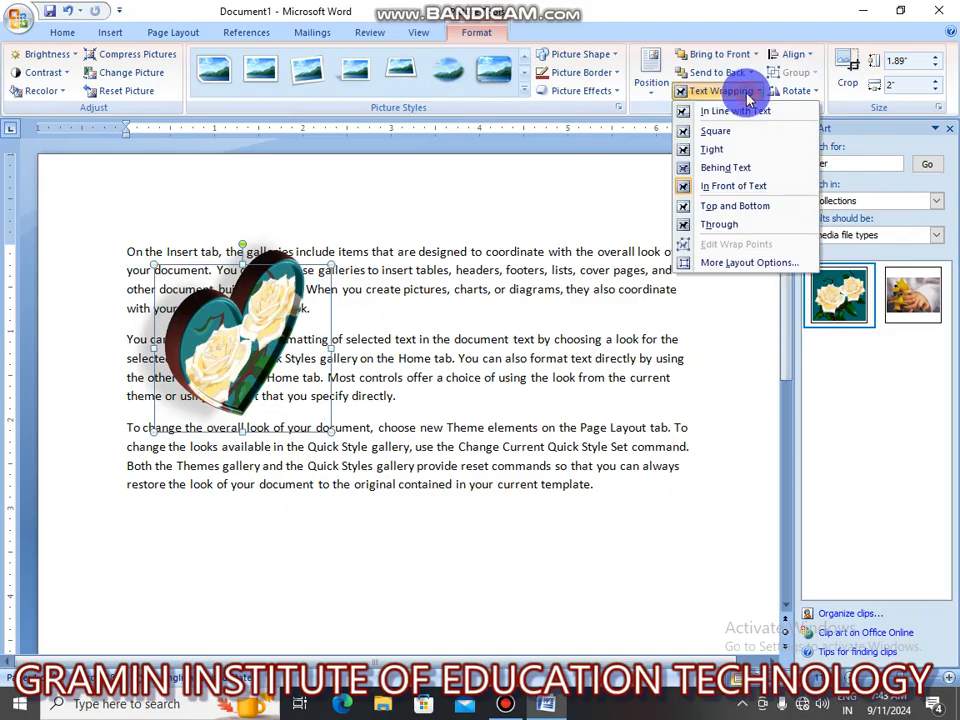
{"action": "left_click", "coordinate": [753, 210]}
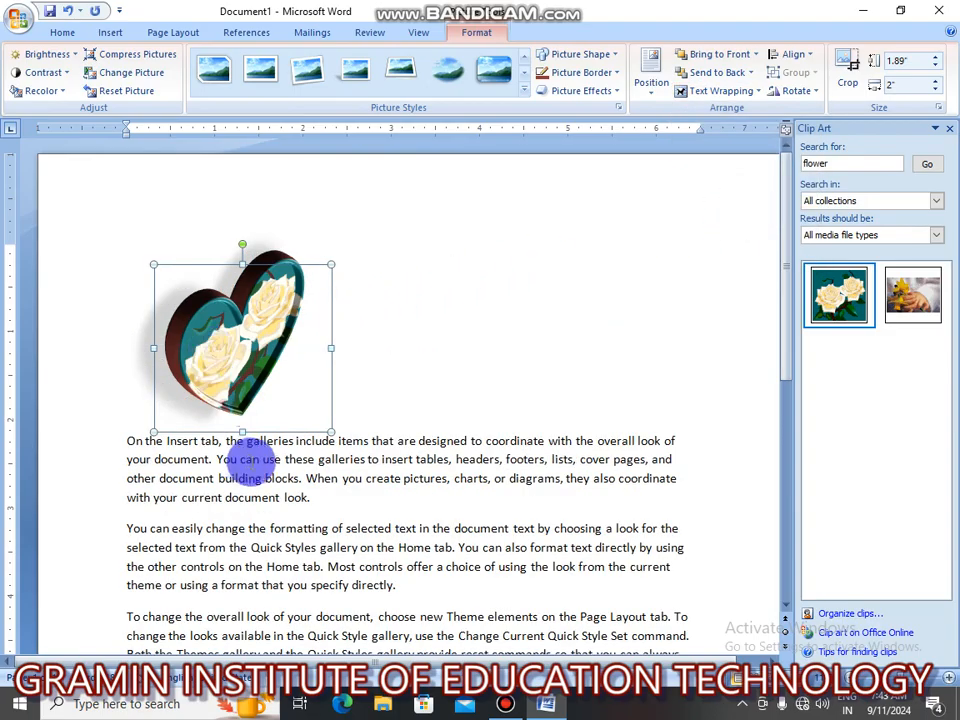
{"action": "left_click", "coordinate": [716, 91]}
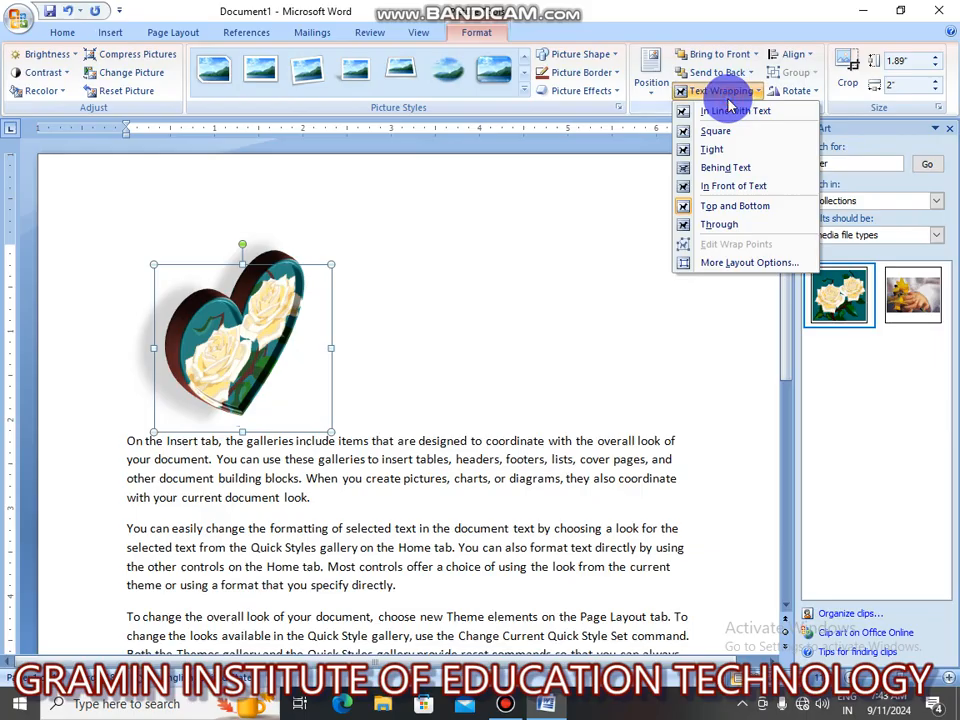
{"action": "left_click", "coordinate": [744, 225]}
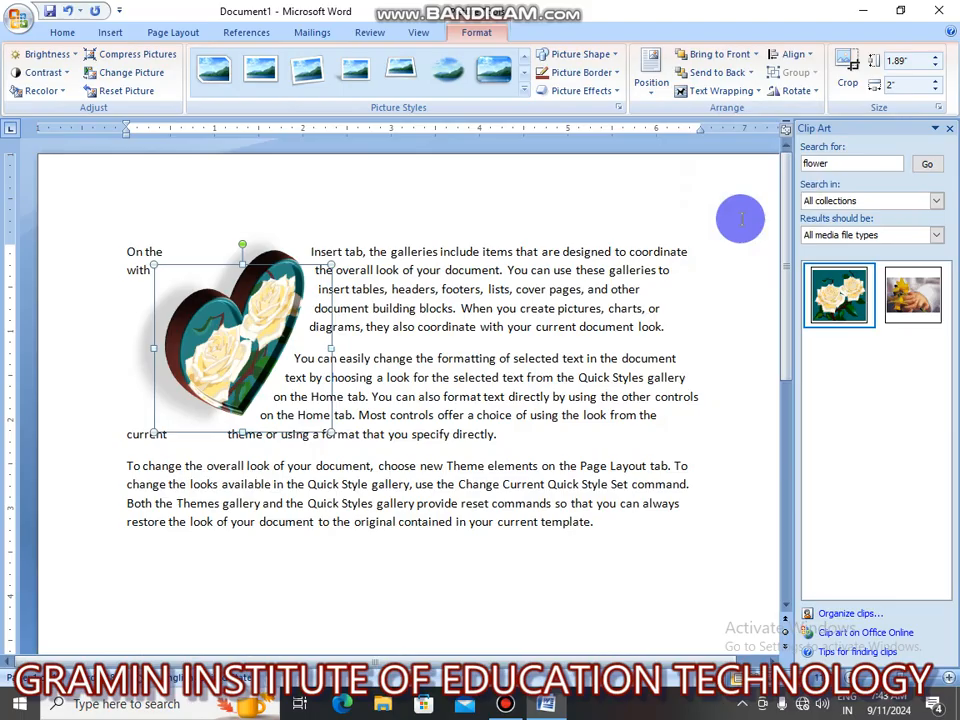
Align the picture to the centre of the margins and then to the left margin.
{"action": "left_click", "coordinate": [812, 60]}
{"action": "left_click", "coordinate": [823, 94]}
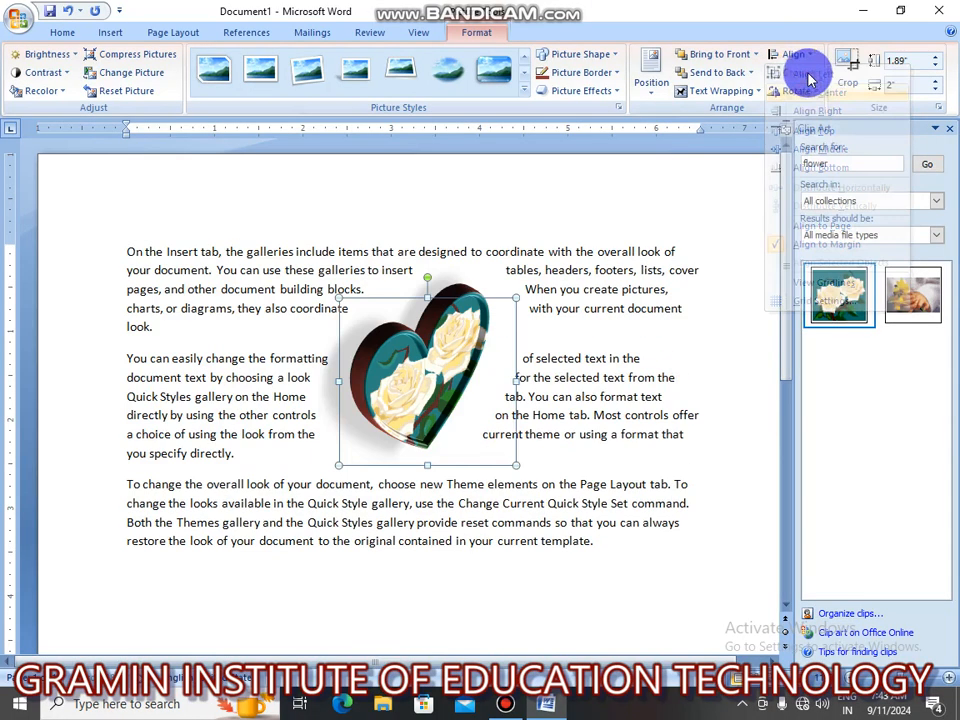
{"action": "left_click", "coordinate": [812, 62]}
{"action": "left_click", "coordinate": [818, 77]}
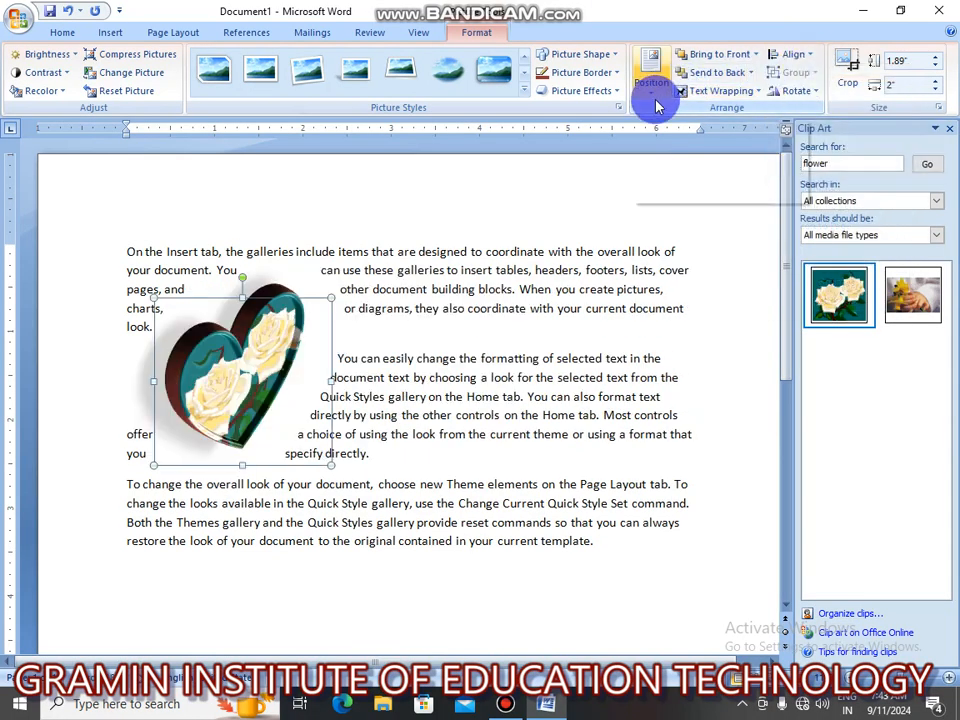
View the rotation options without choosing one, and crop the picture inward from its upper-right corner to about 1.43" high by 1.25" wide.
{"action": "left_click", "coordinate": [796, 91]}
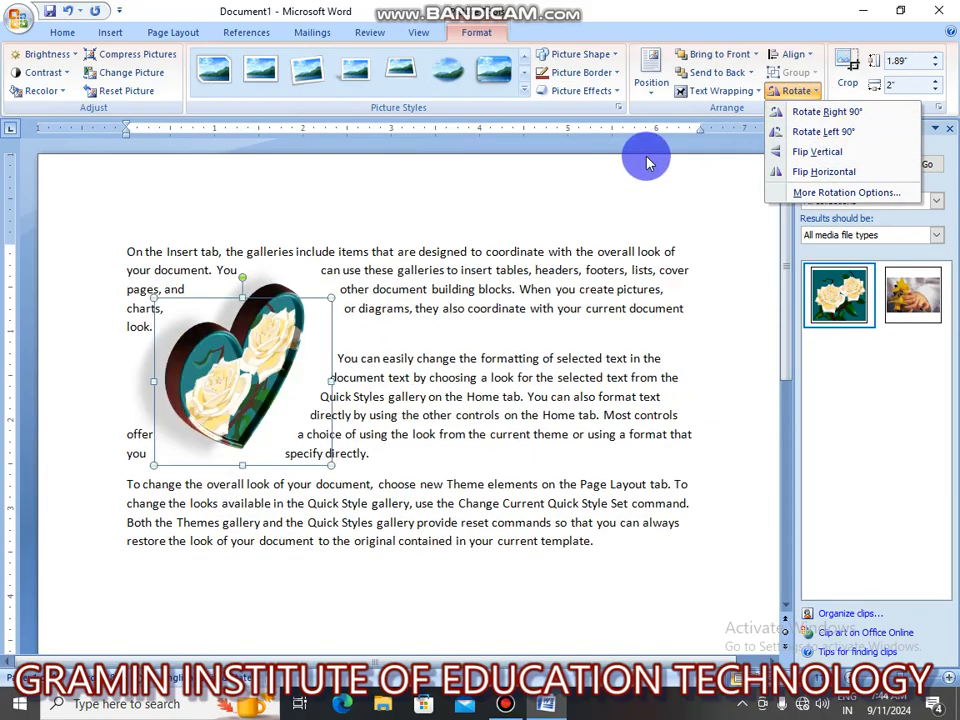
{"action": "left_click", "coordinate": [855, 78]}
{"action": "left_click", "coordinate": [847, 70]}
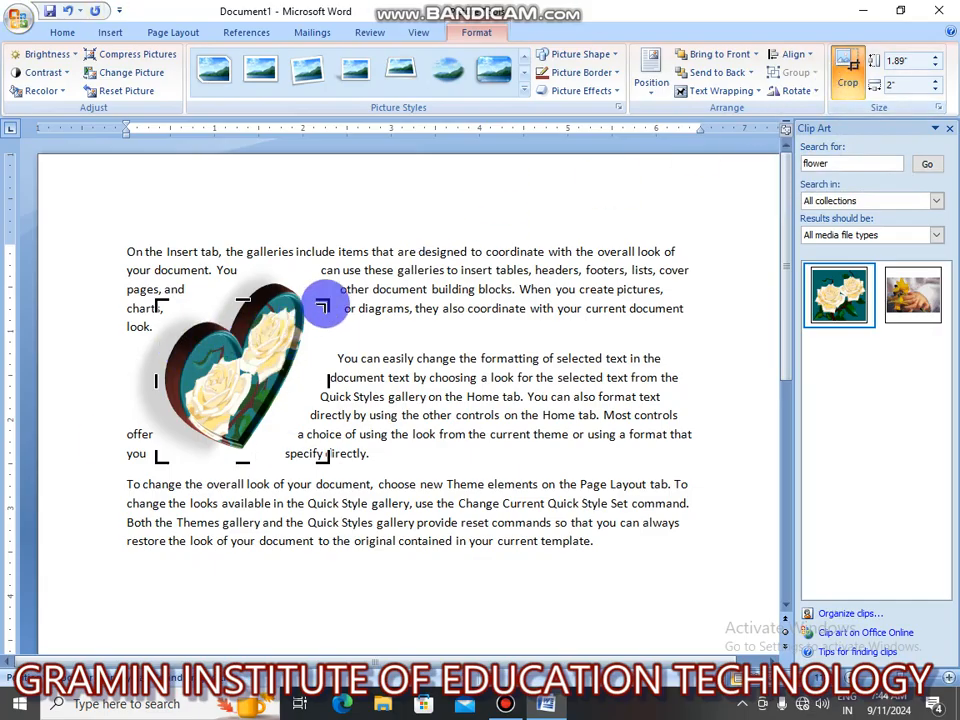
{"action": "left_click_drag", "start_coordinate": [322, 305], "coordinate": [262, 340]}
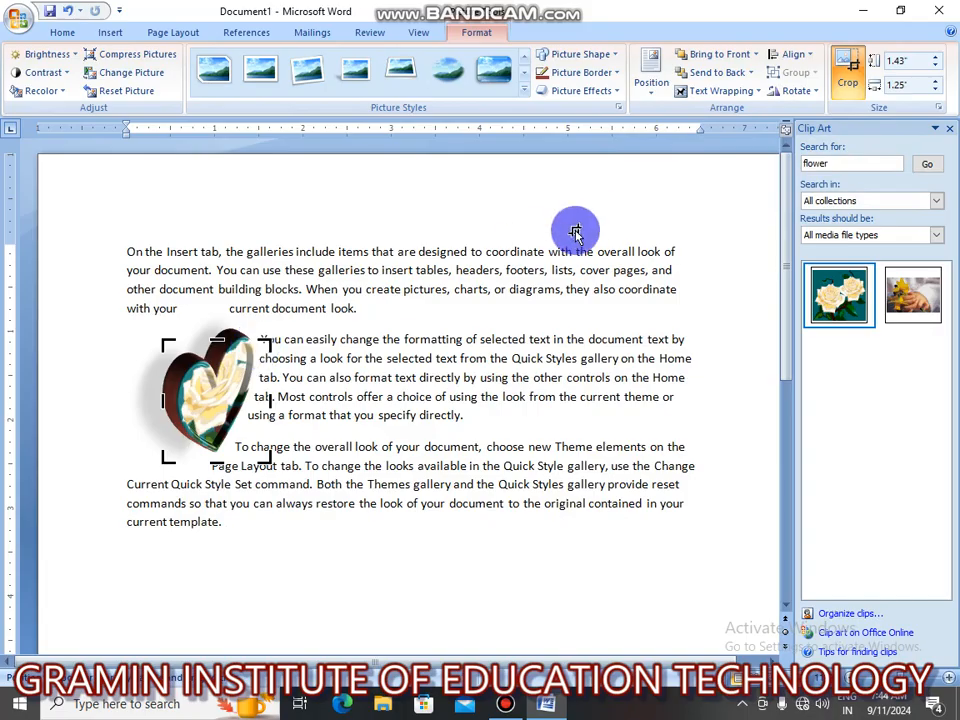
Increase the cropped picture's height to 1.8".
{"action": "left_click", "coordinate": [937, 60]}
{"action": "left_click", "coordinate": [937, 60]}
{"action": "left_click", "coordinate": [937, 60]}
{"action": "left_click", "coordinate": [937, 60]}
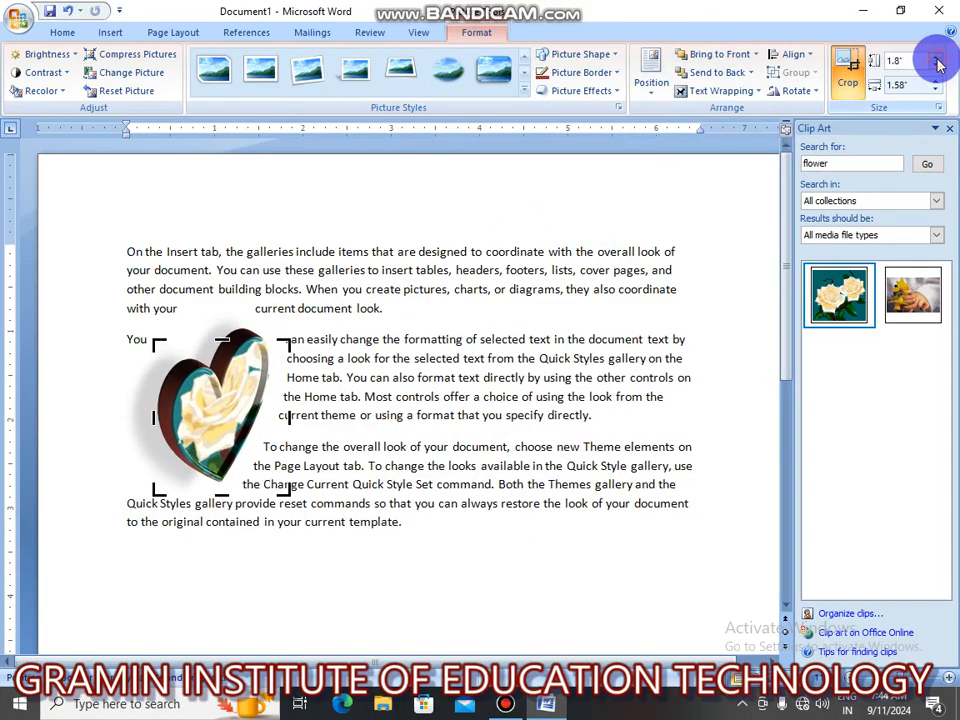
Enlarge the cropped heart-shaped picture to 2.77" high by 2.4" wide.
{"action": "left_click", "coordinate": [937, 60]}
{"action": "left_click", "coordinate": [937, 60]}
{"action": "left_click", "coordinate": [937, 60]}
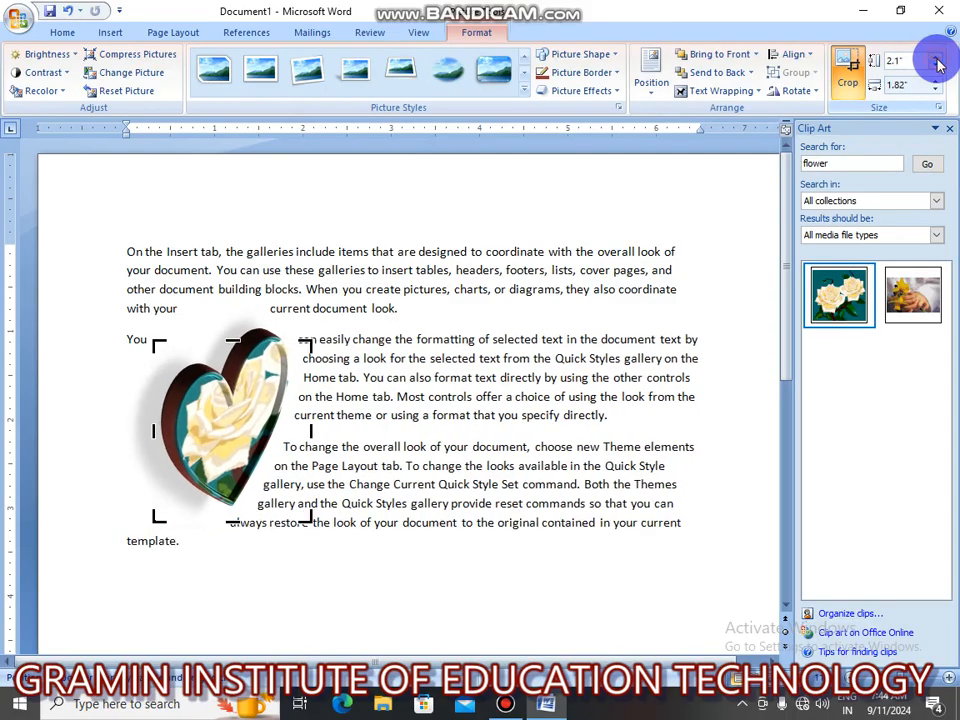
{"action": "left_click", "coordinate": [937, 60]}
{"action": "left_click", "coordinate": [937, 60]}
{"action": "left_click", "coordinate": [937, 84]}
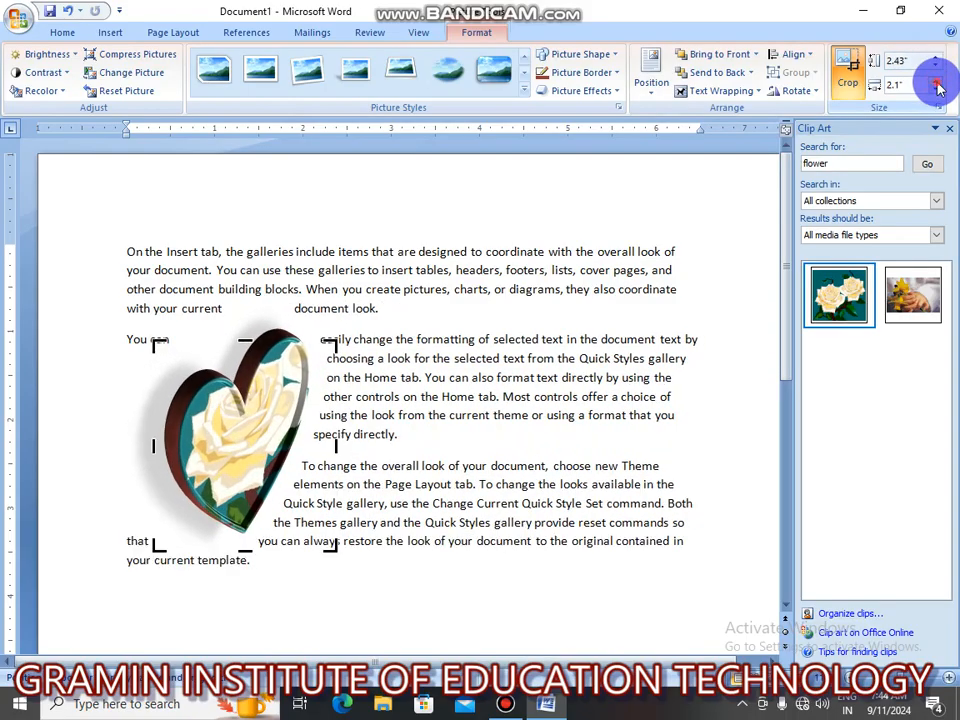
{"action": "left_click", "coordinate": [937, 84]}
{"action": "left_click", "coordinate": [937, 84]}
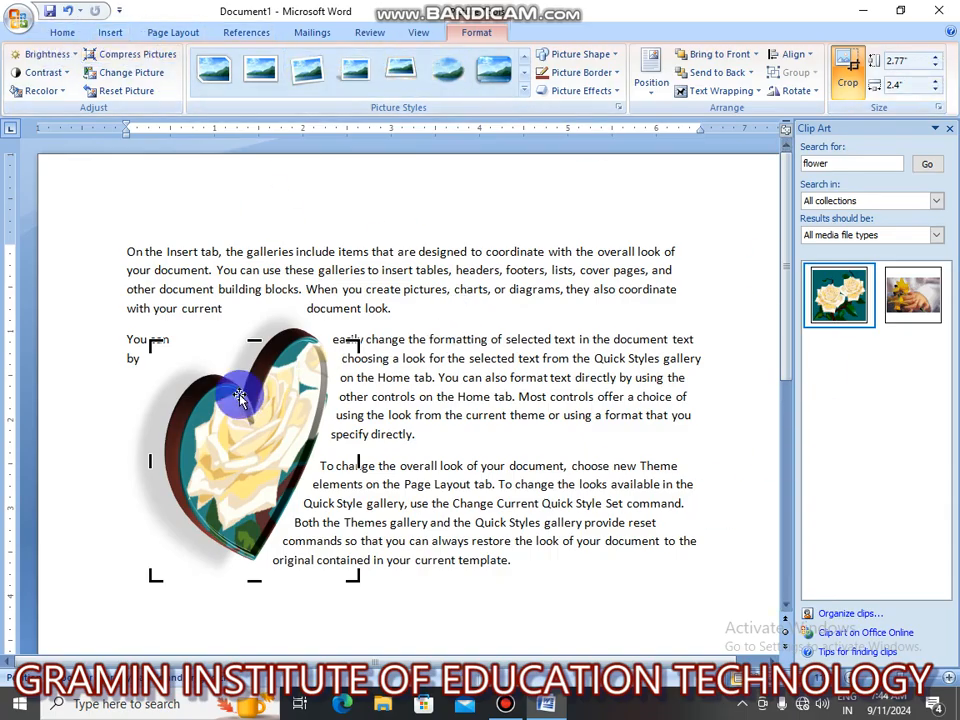
Delete the heart-shaped flower picture from the document.
{"action": "left_click", "coordinate": [110, 33]}
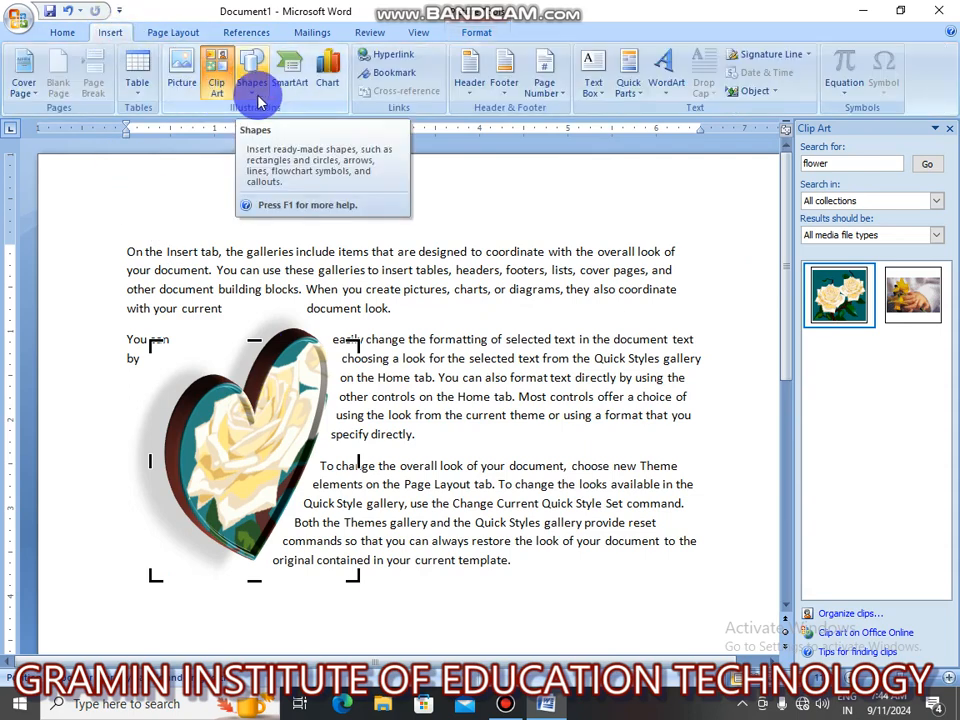
{"action": "left_click", "coordinate": [305, 362]}
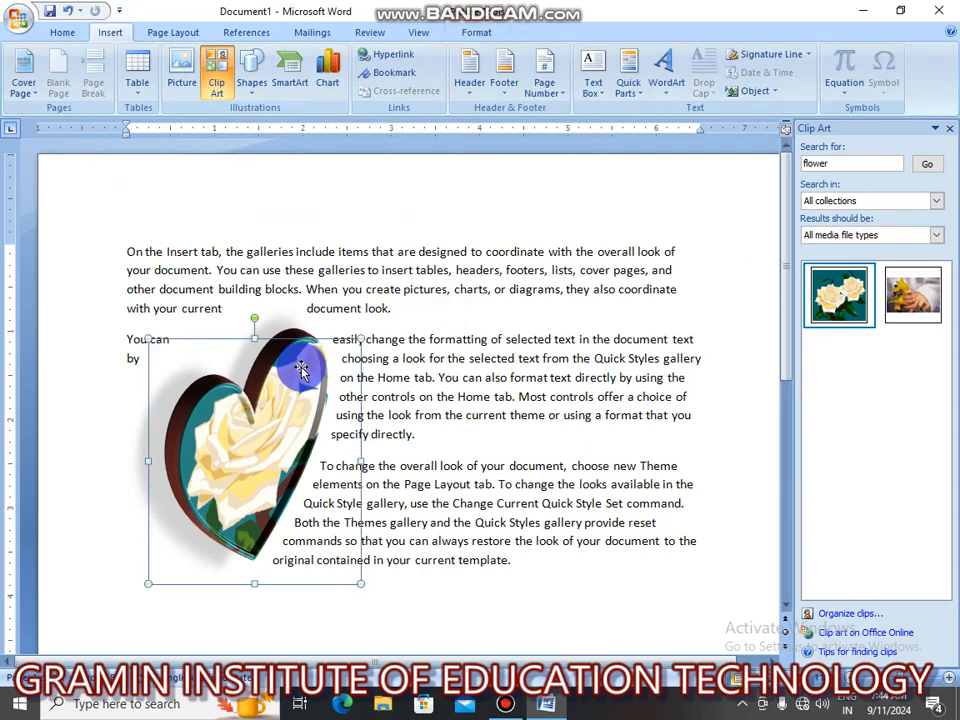
{"action": "key", "text": "Delete"}
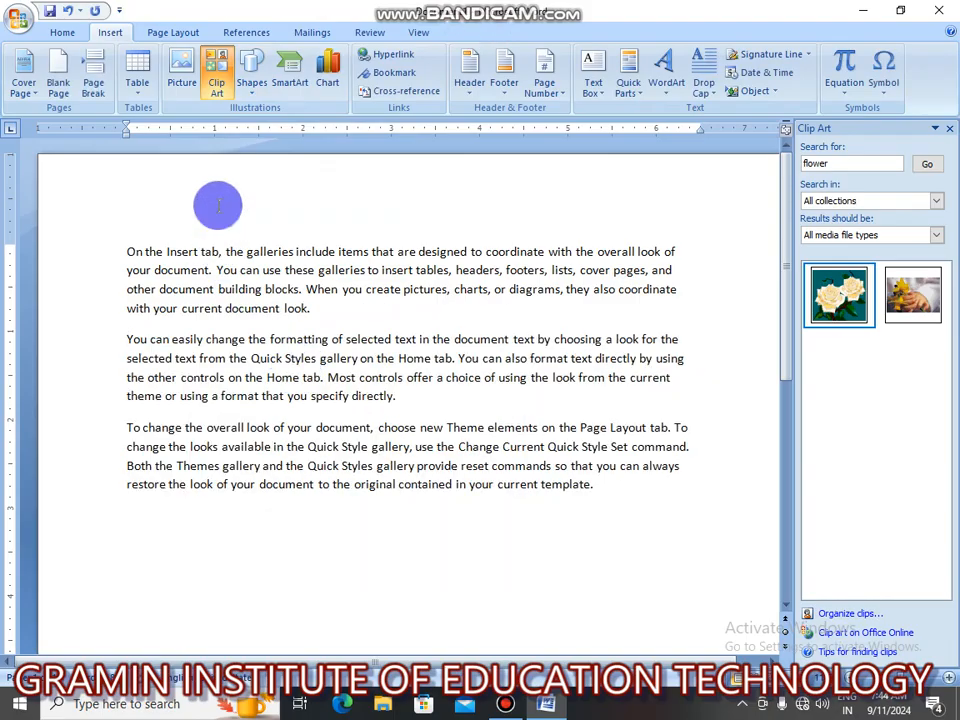
Draw a rectangle shape about 1.7" high by 1.73" wide over the first two paragraphs.
{"action": "left_click", "coordinate": [252, 84]}
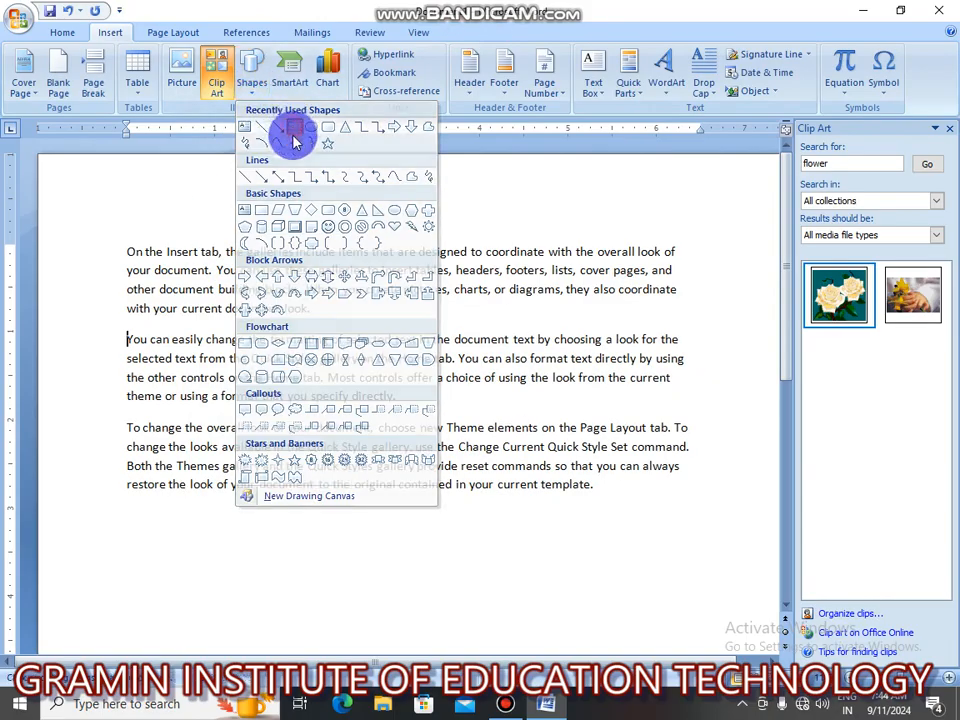
{"action": "left_click", "coordinate": [290, 130]}
{"action": "mouse_move", "coordinate": [185, 262]}
{"action": "left_mouse_down"}
{"action": "mouse_move", "coordinate": [321, 411]}
{"action": "mouse_move", "coordinate": [338, 413]}
{"action": "left_mouse_up"}
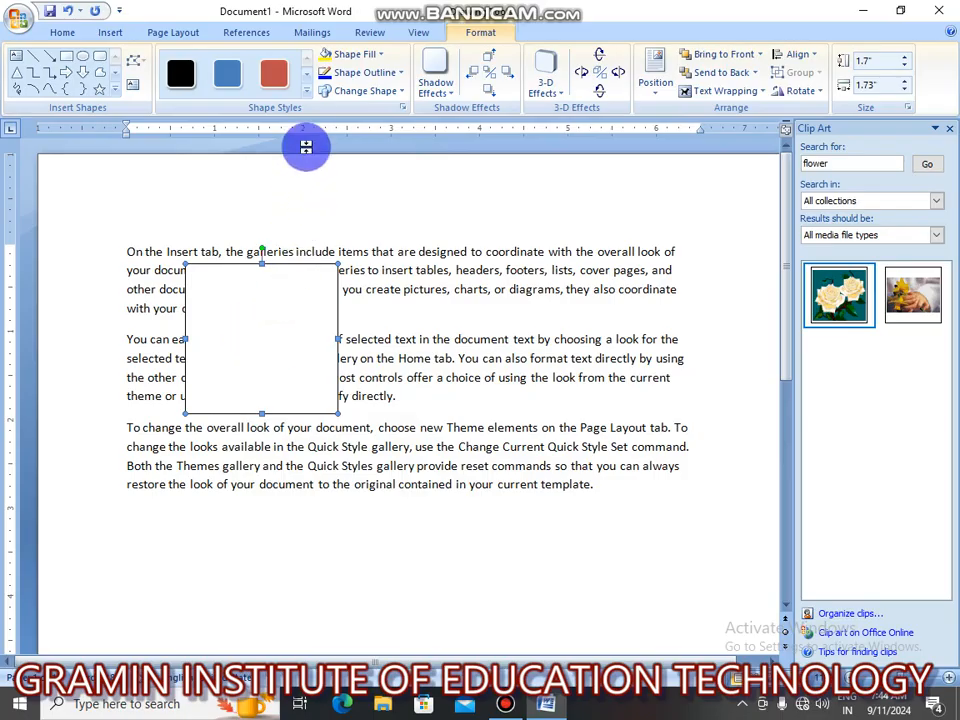
Apply the light red gradient shape style to the rectangle.
{"action": "left_click", "coordinate": [307, 88]}
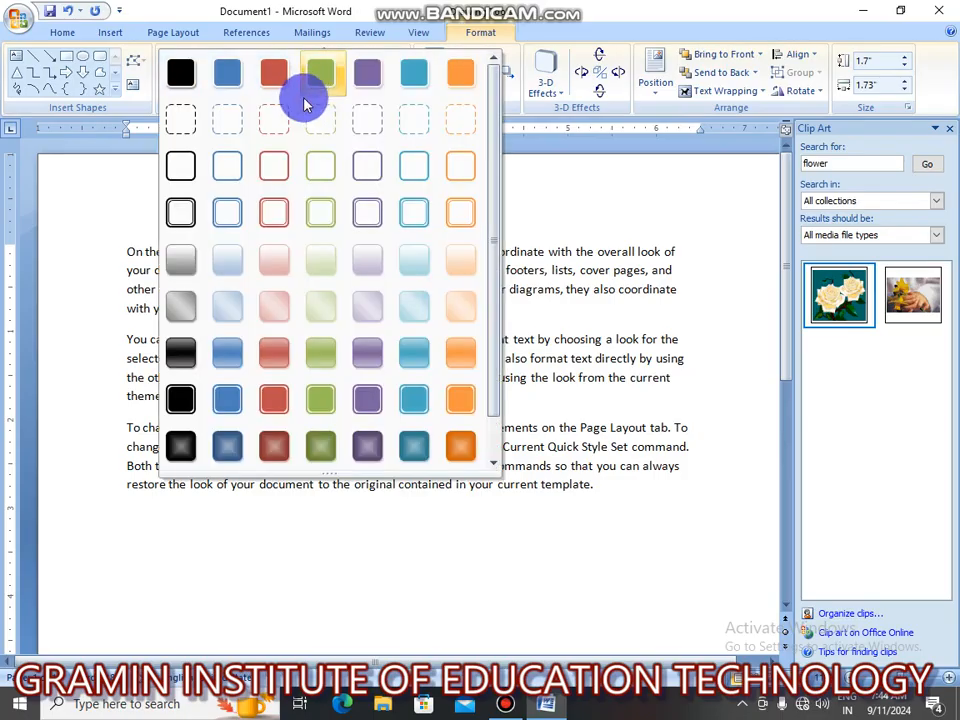
{"action": "left_click", "coordinate": [278, 256]}
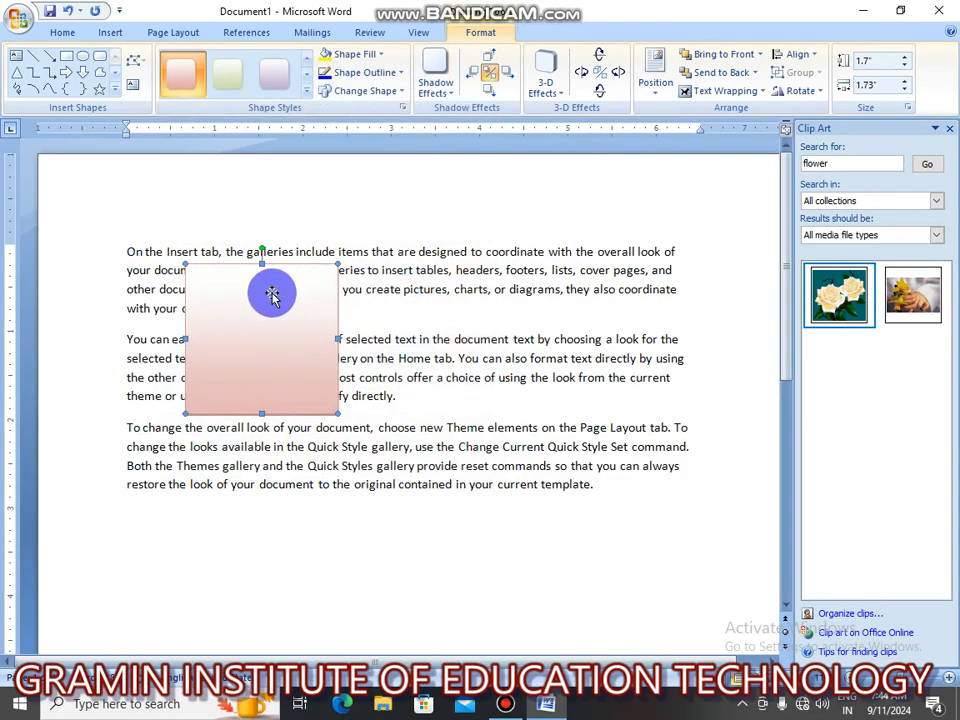
{"action": "left_click", "coordinate": [308, 90]}
{"action": "left_click", "coordinate": [521, 241]}
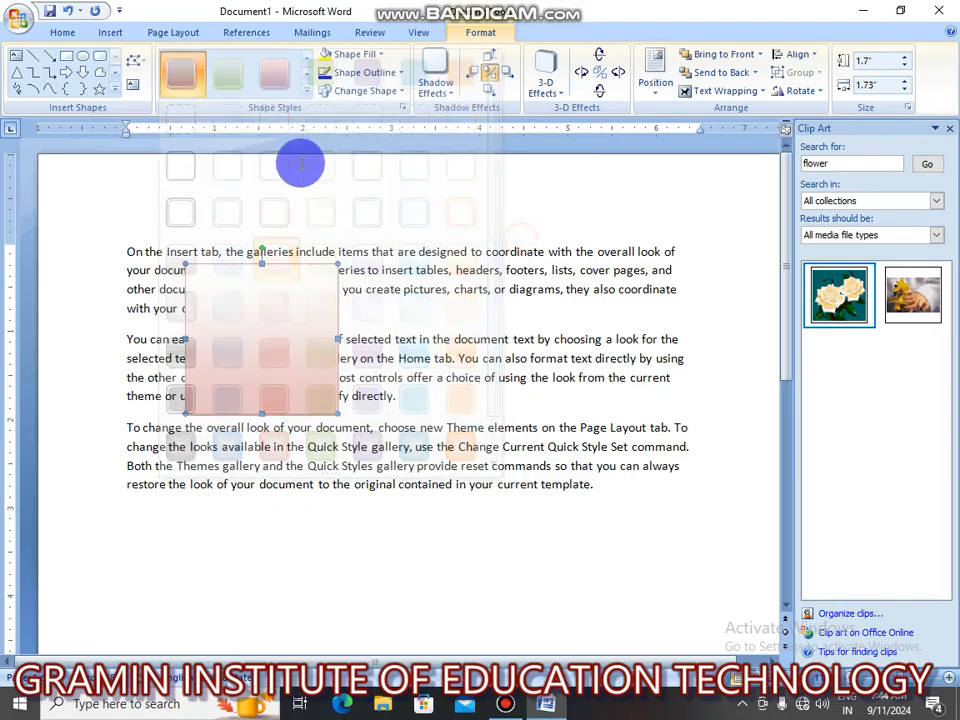
Draw a closed freeform shape about 1.75" high by 1.51" wide beside the rectangle and apply the light purple gradient style.
{"action": "mouse_move", "coordinate": [383, 265]}
{"action": "left_mouse_down"}
{"action": "mouse_move", "coordinate": [508, 392]}
{"action": "mouse_move", "coordinate": [474, 251]}
{"action": "mouse_move", "coordinate": [405, 243]}
{"action": "mouse_move", "coordinate": [381, 259]}
{"action": "left_mouse_up"}
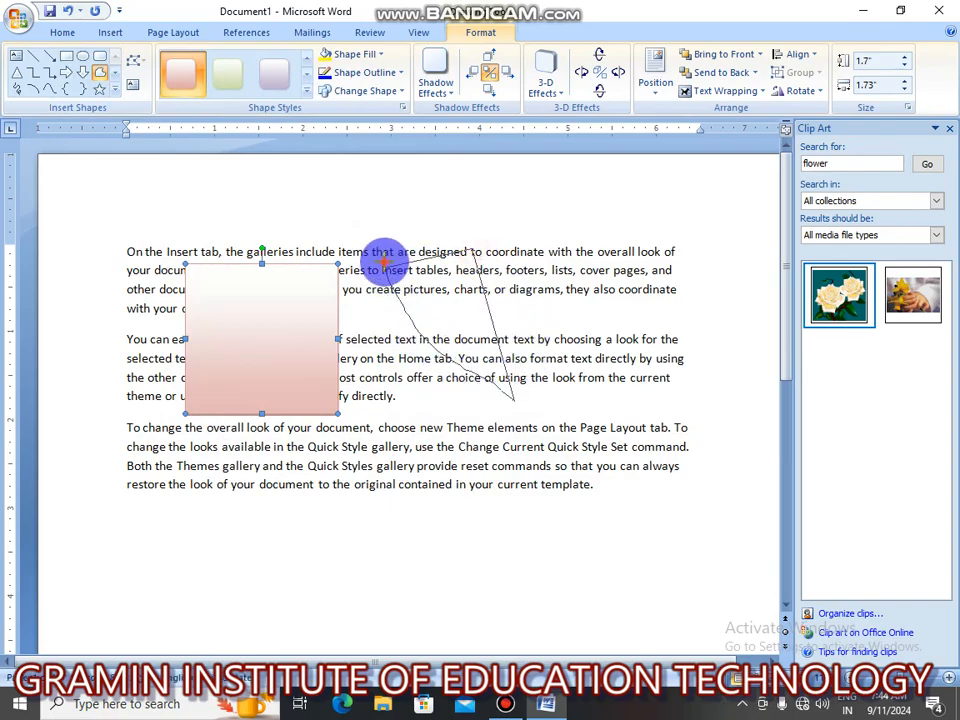
{"action": "left_click_drag", "start_coordinate": [466, 312], "coordinate": [453, 343]}
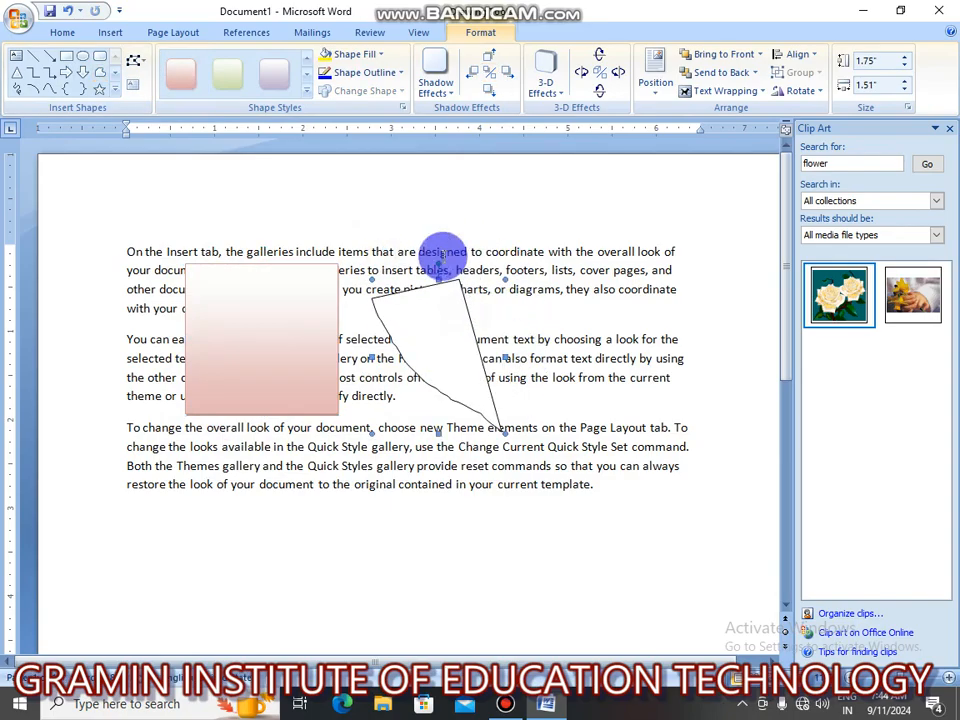
{"action": "left_click", "coordinate": [273, 80]}
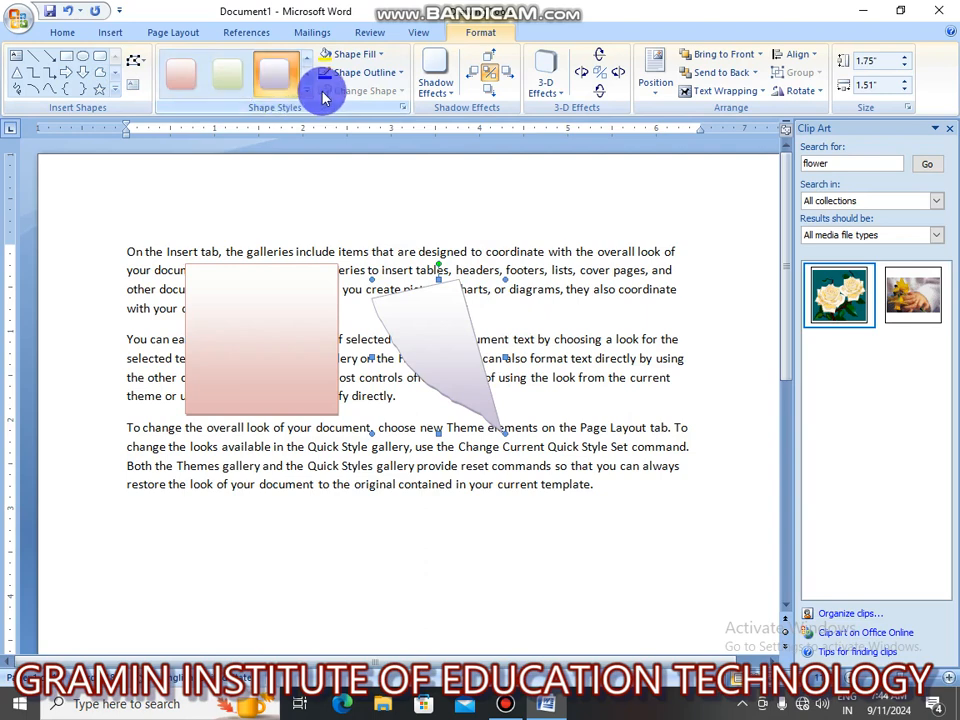